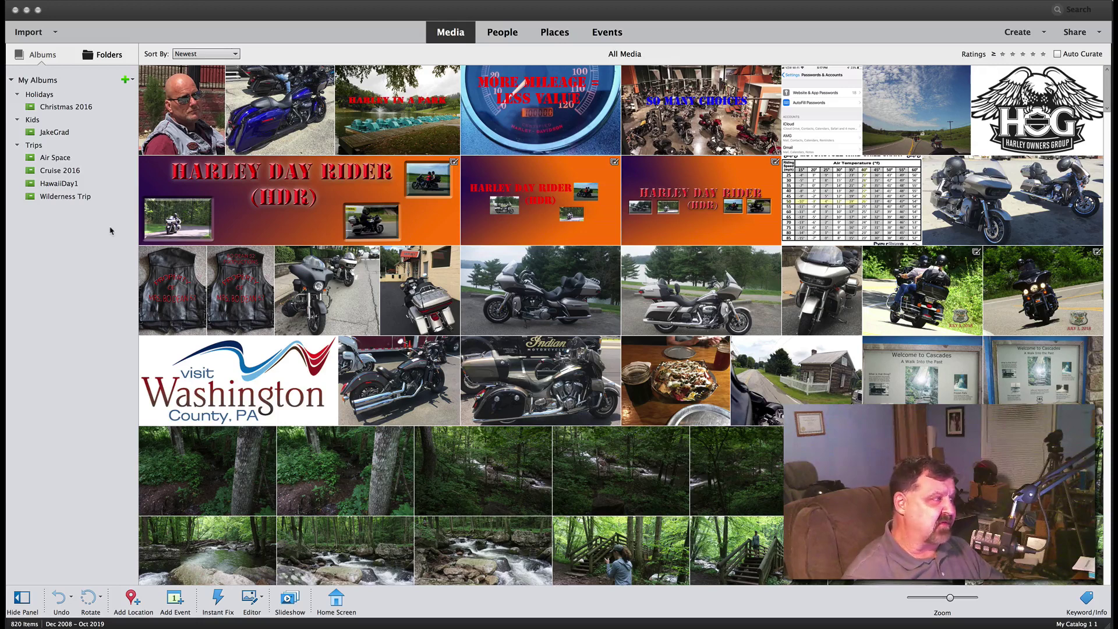
- Begin a new Holidays album category, then cancel it as a duplicate
click(133, 81)
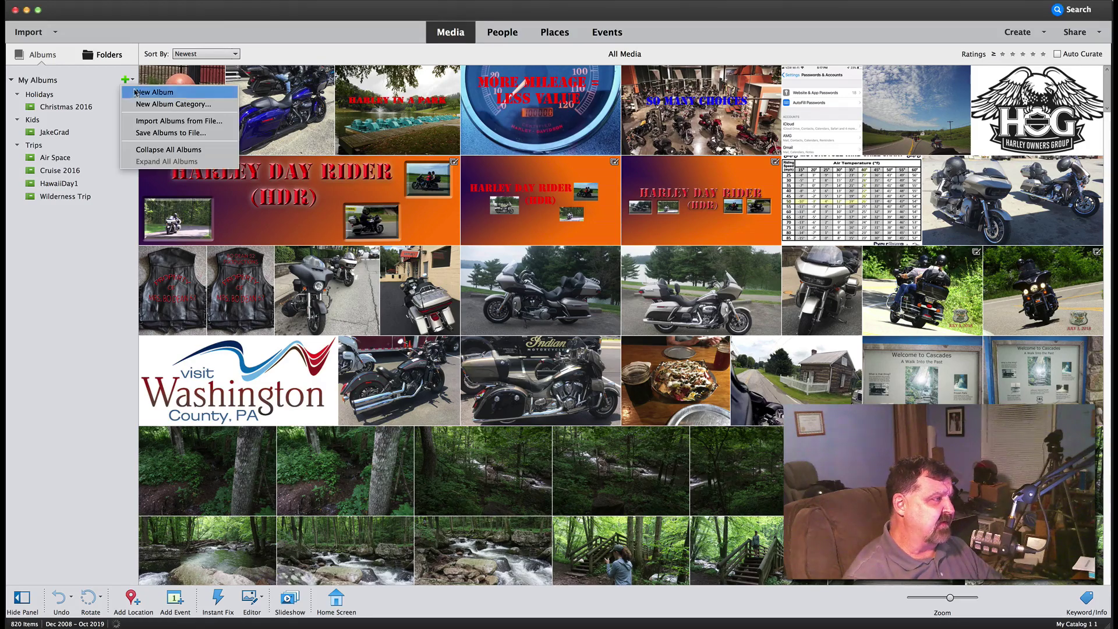
click(167, 105)
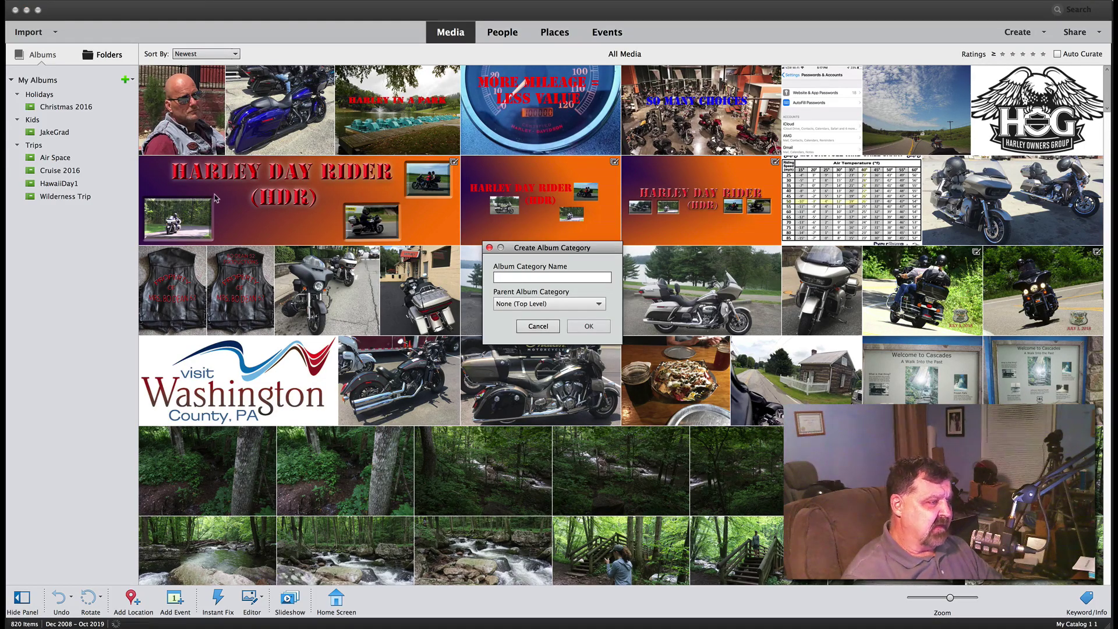
text(Holidays)
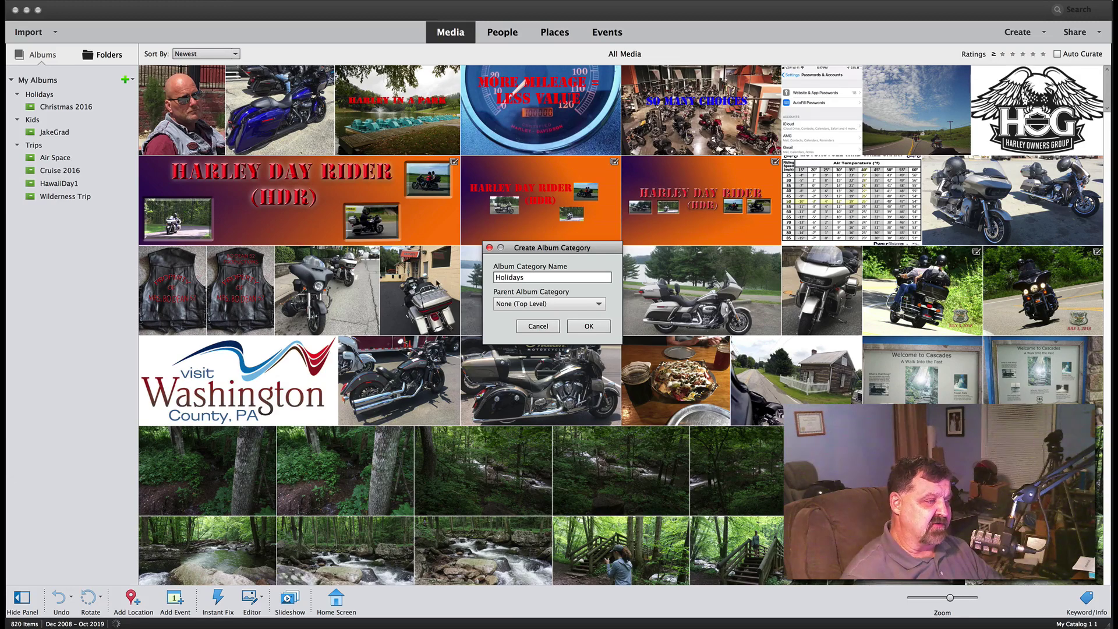
click(598, 305)
click(598, 305)
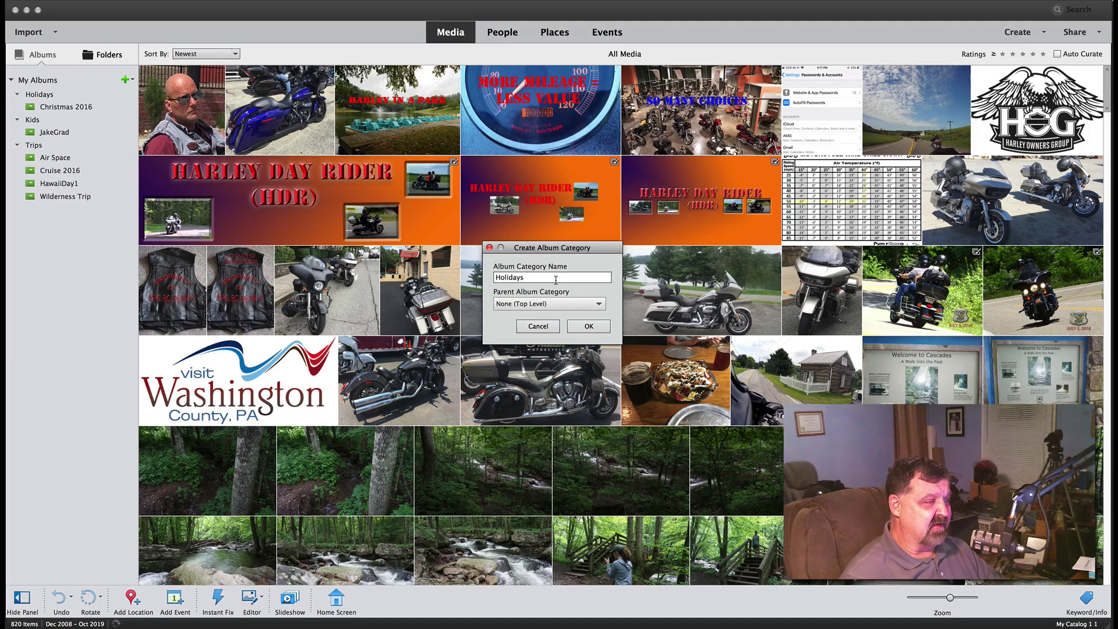
click(538, 326)
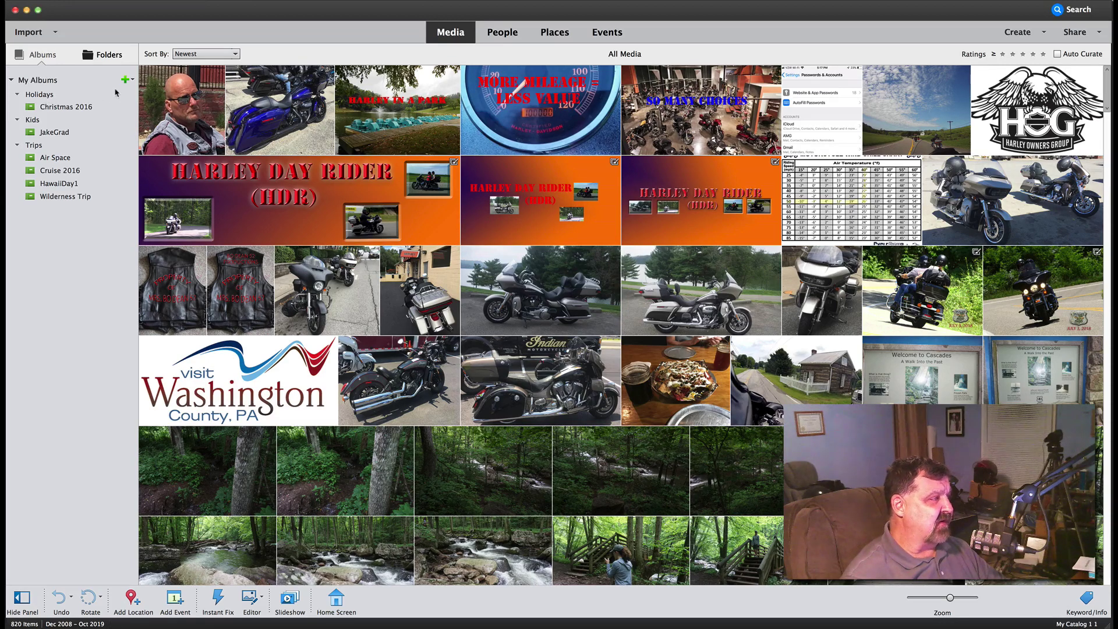
- Add the Pittsburgh Lights album under the existing Holidays category
click(44, 98)
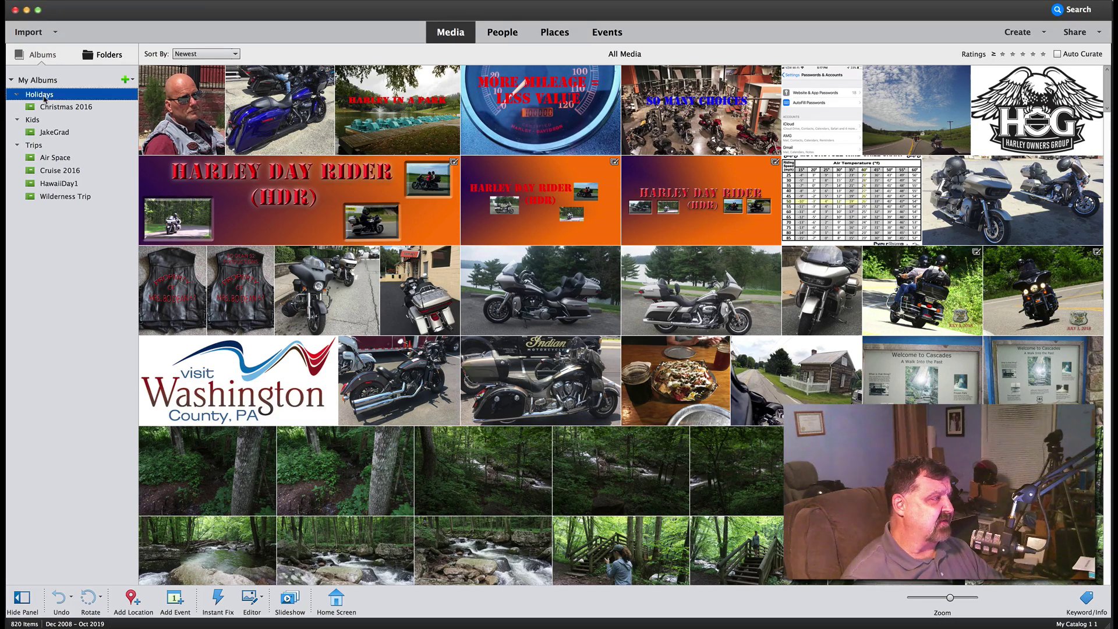
right_click(67, 100)
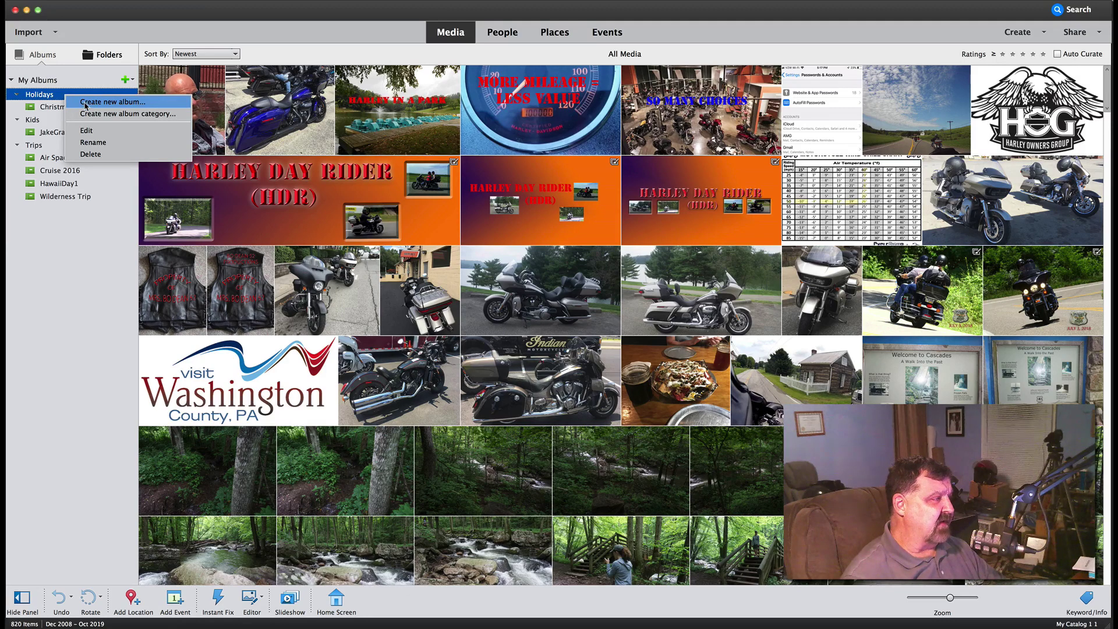
click(85, 102)
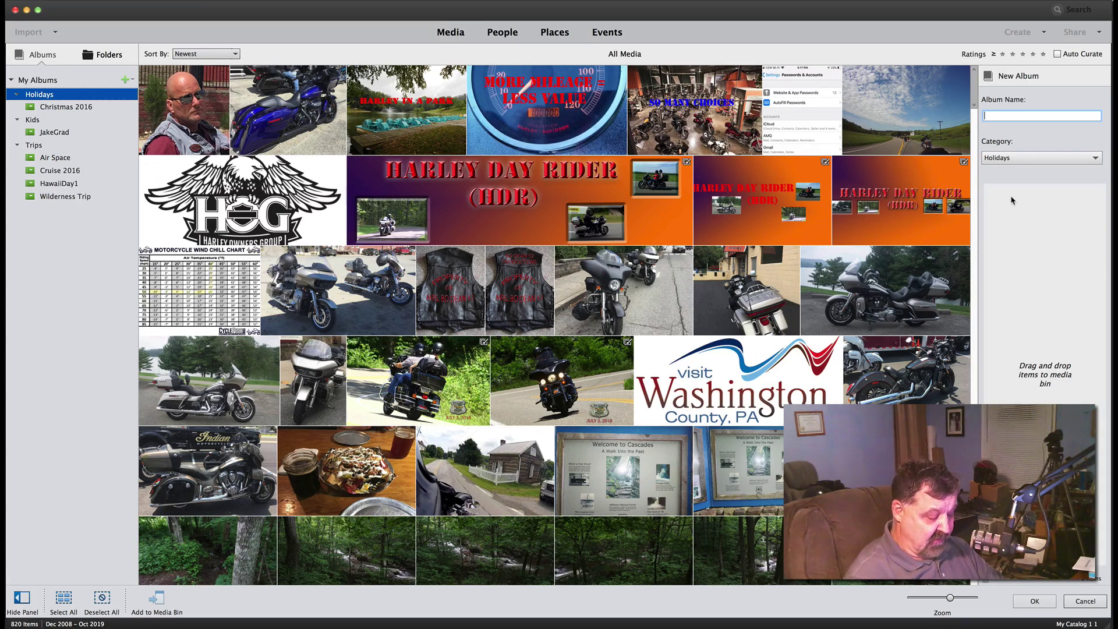
text(Pittsburgh Lights)
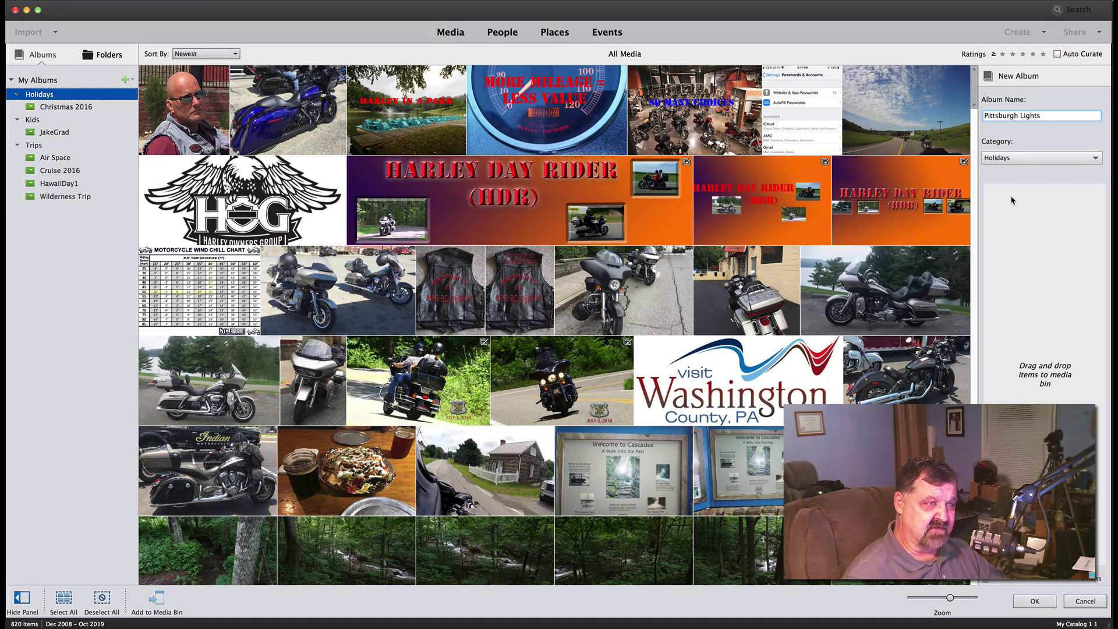
click(1035, 601)
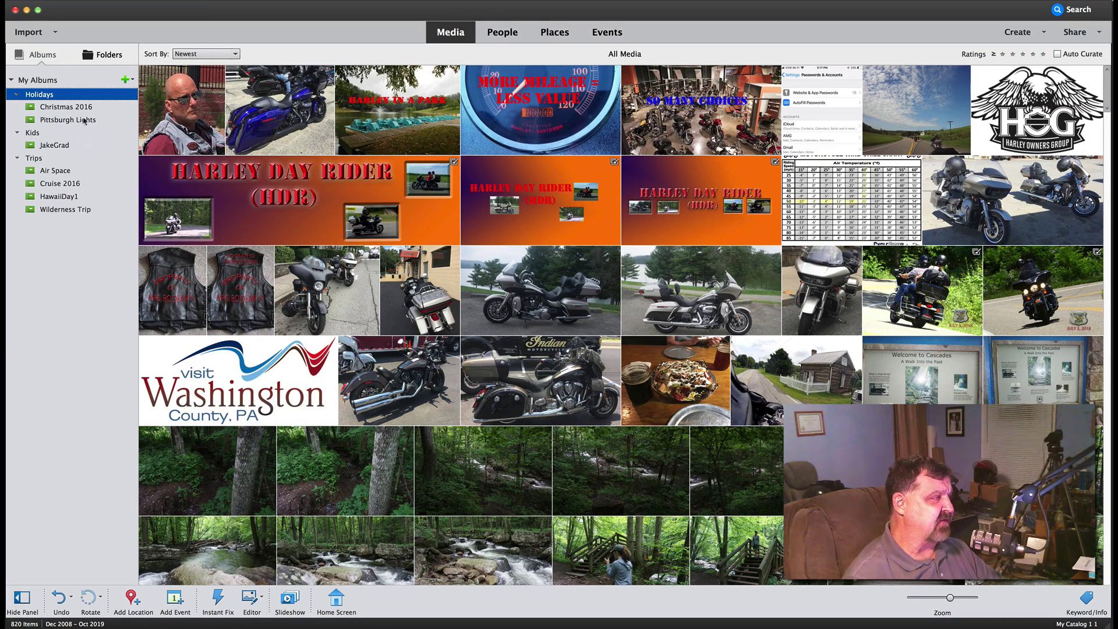
- Reopen and dismiss the album-adding choices, then bring up the File menu
click(130, 79)
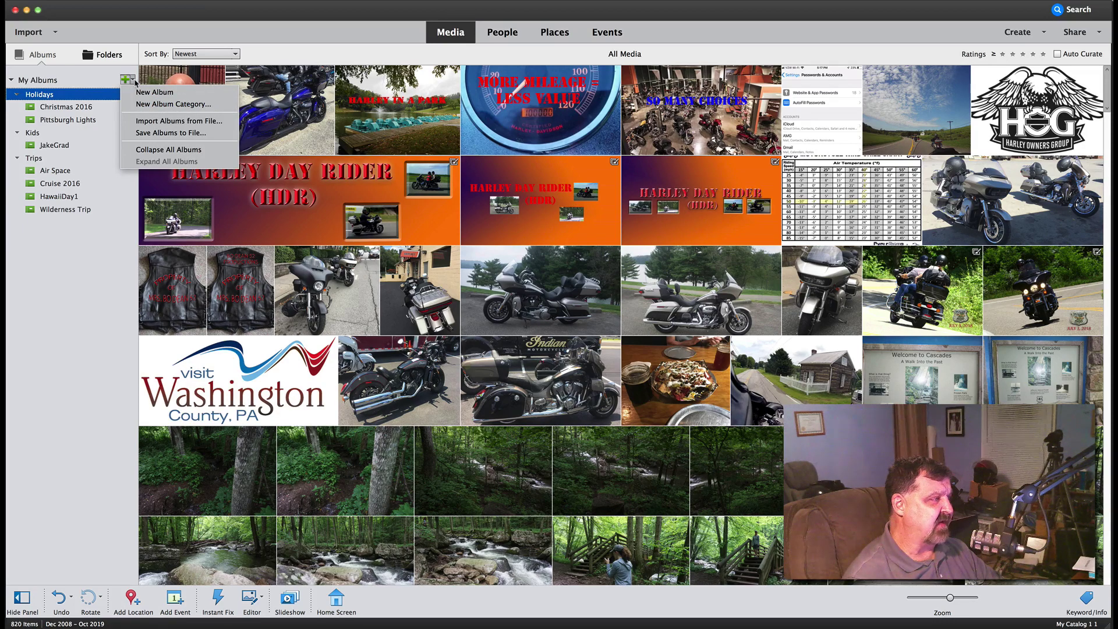
click(135, 82)
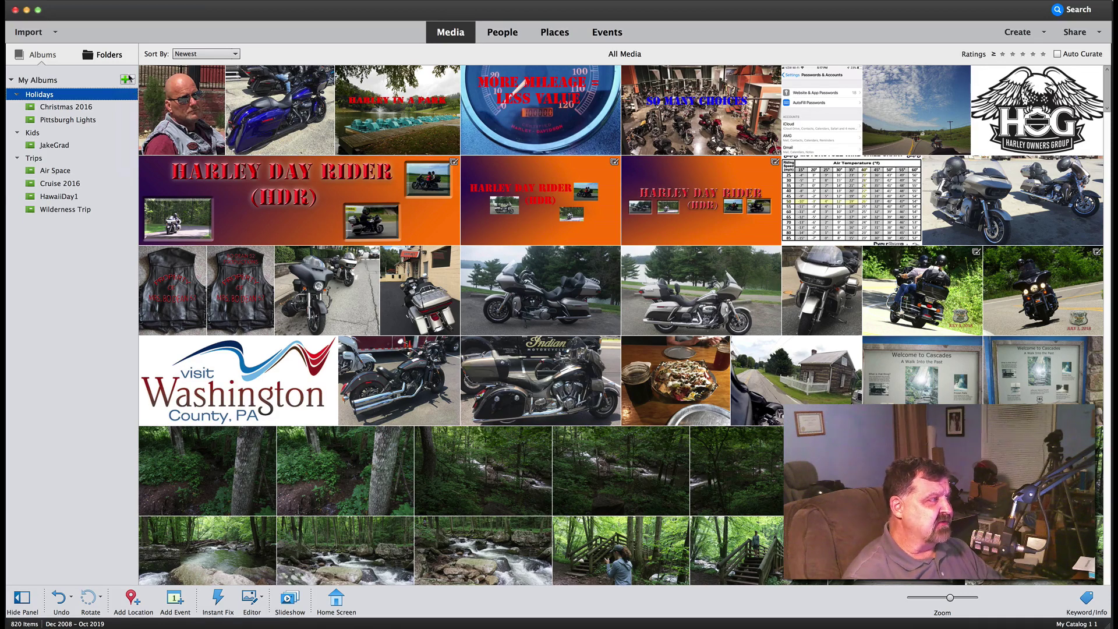
click(65, 1)
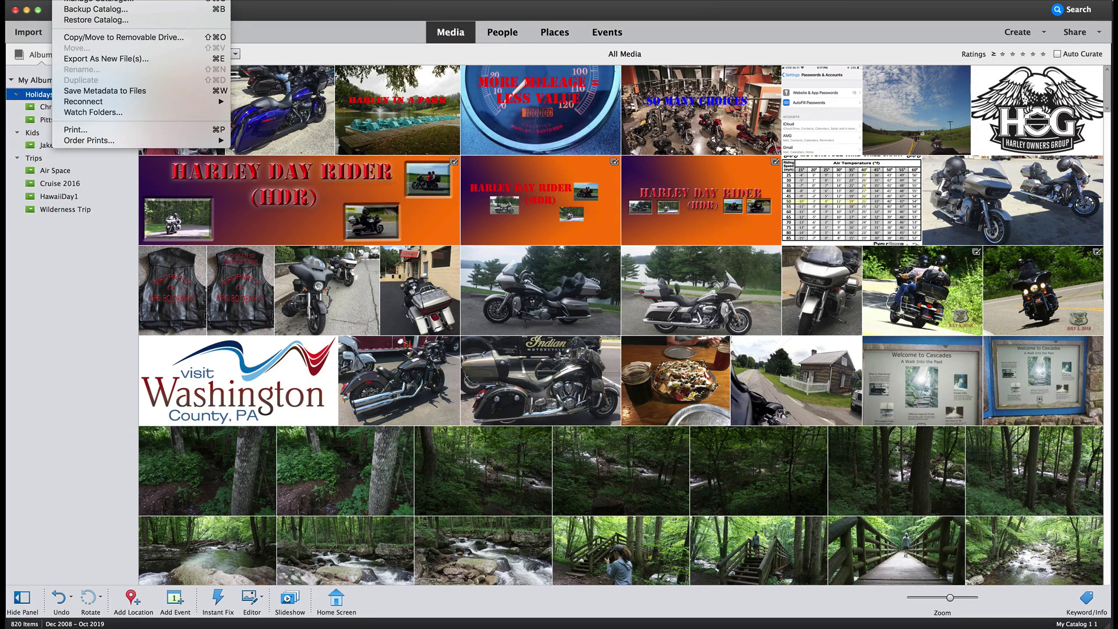
- Open the Photo Downloader, reposition it, and set Get Photos from to the Untitled#1 card
key(Escape)
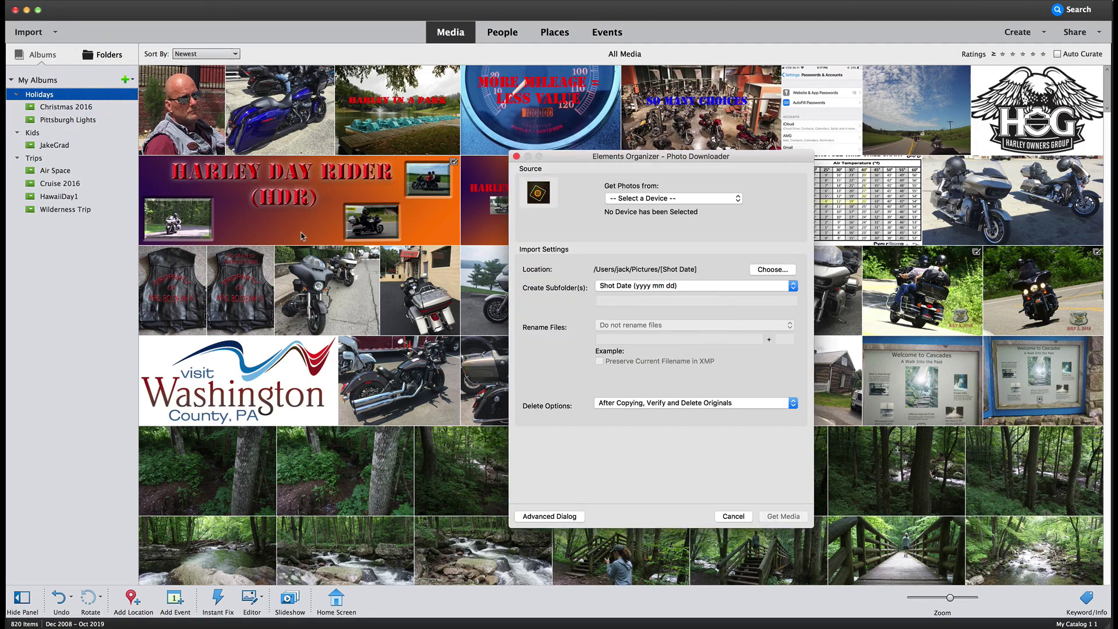
drag(682, 174, 505, 109)
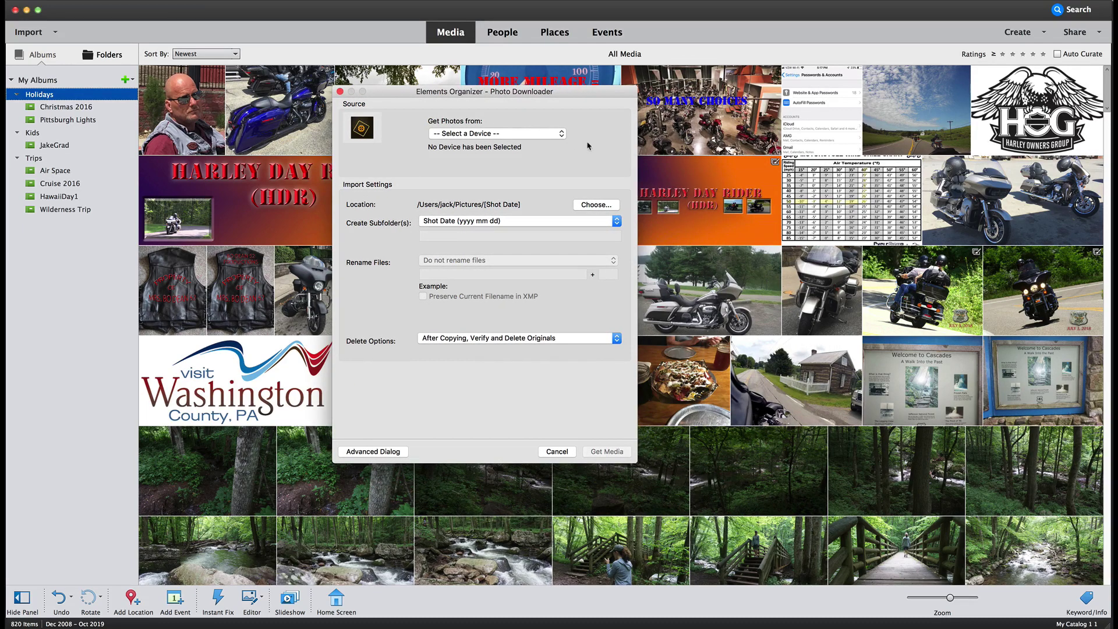
click(562, 135)
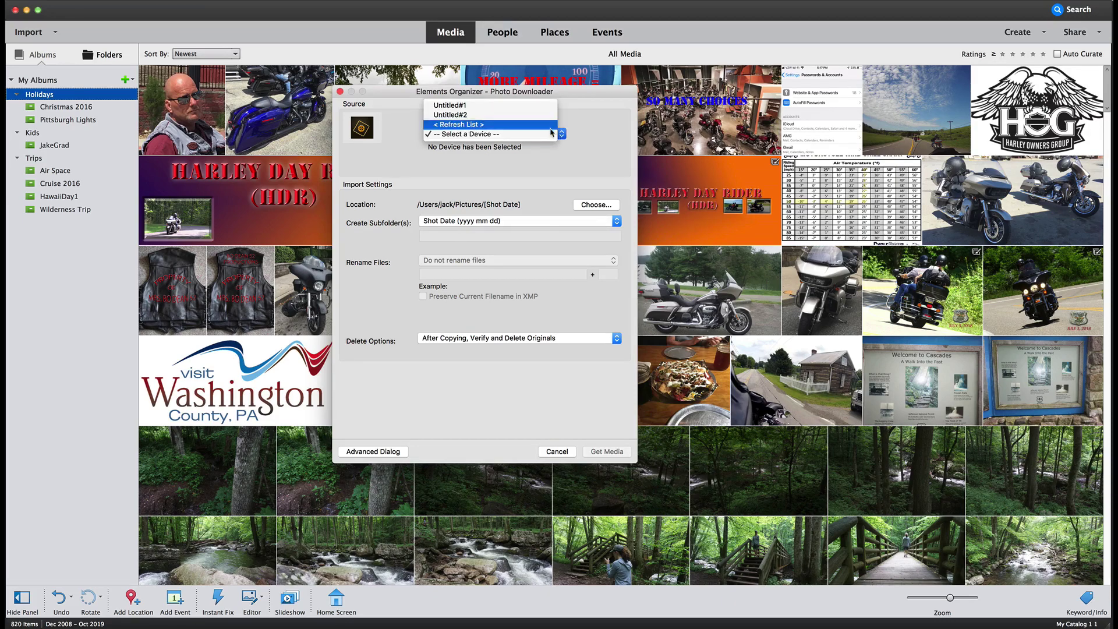
click(538, 116)
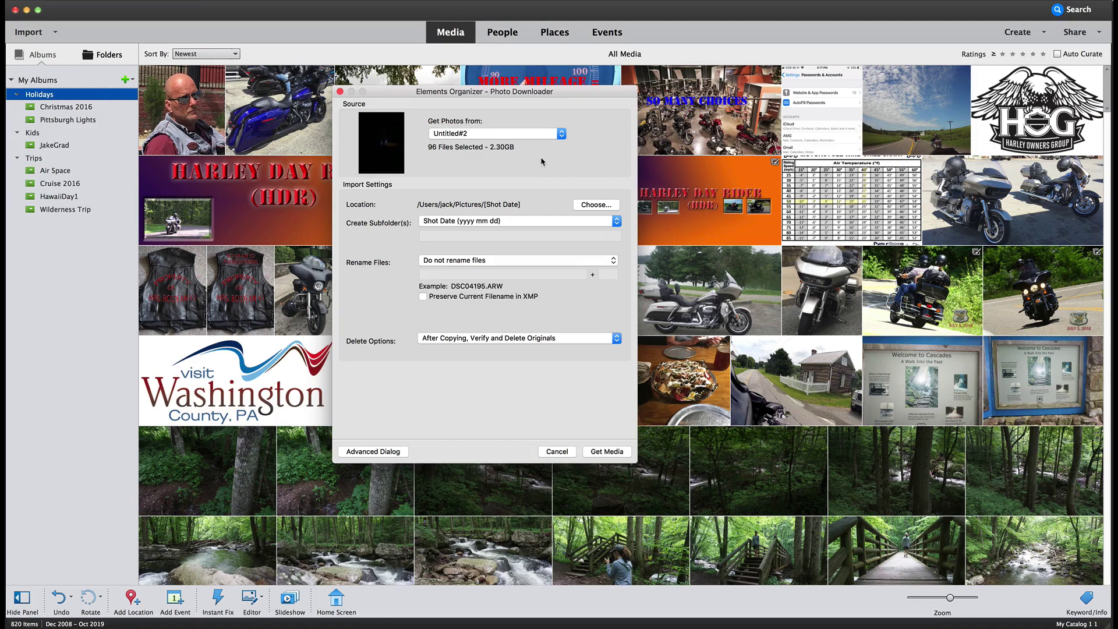
click(561, 136)
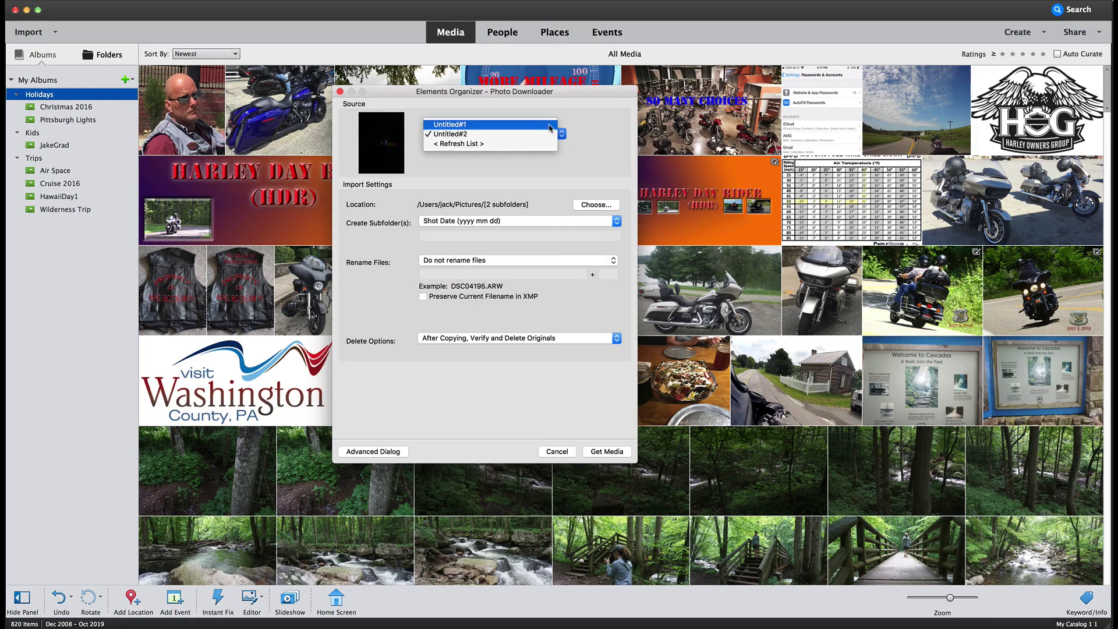
click(544, 124)
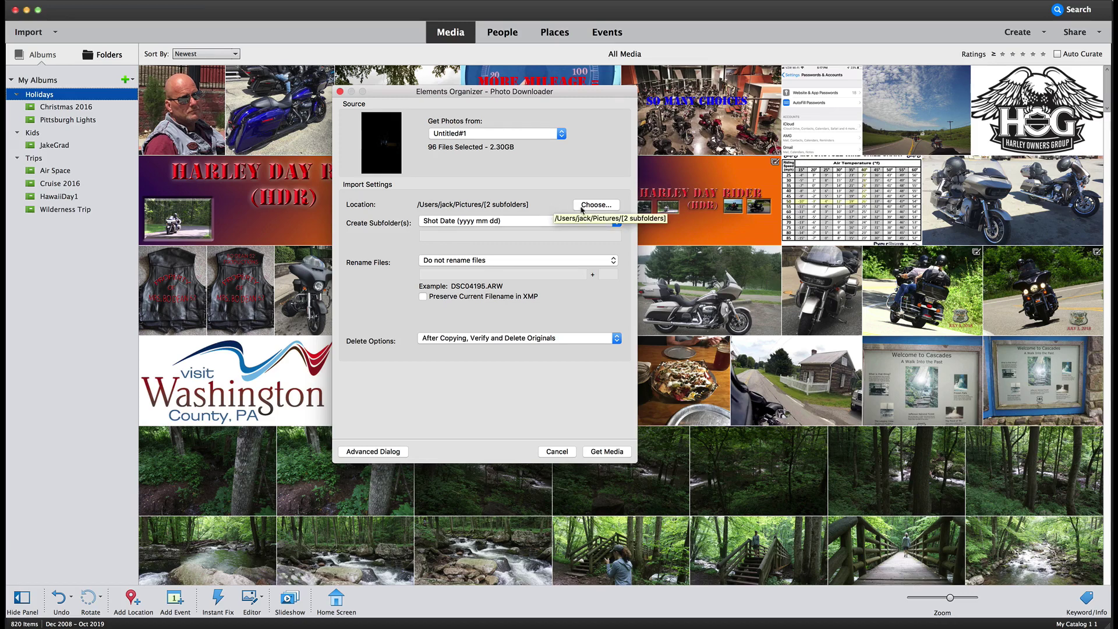
- Expand the Photo Downloader to its Advanced Dialog with thumbnails, moving the window up-left
click(372, 452)
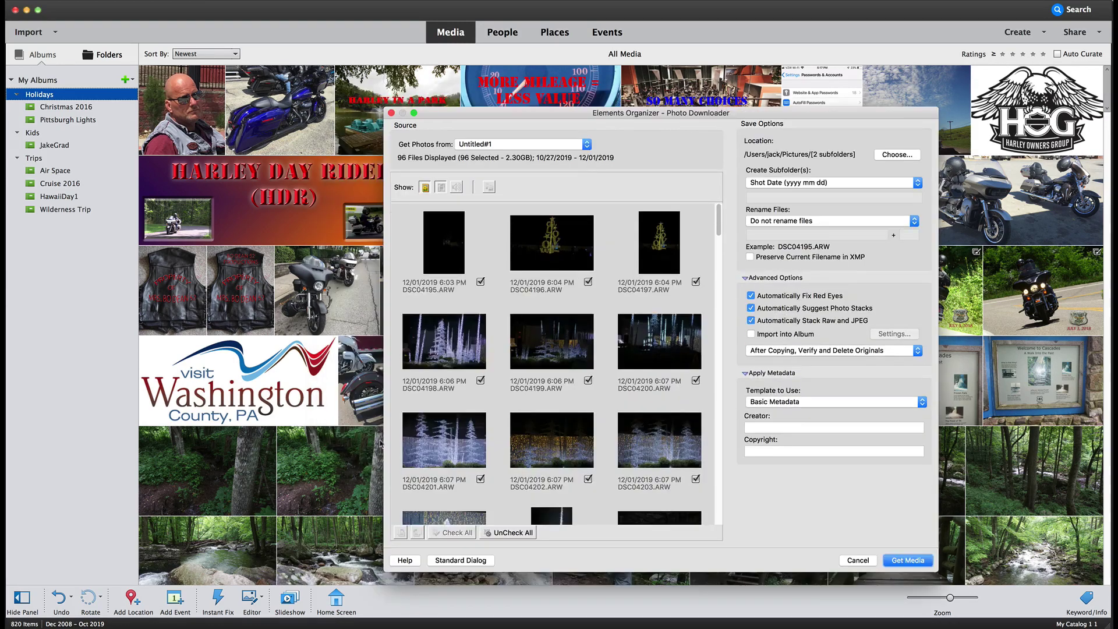
drag(605, 115, 483, 75)
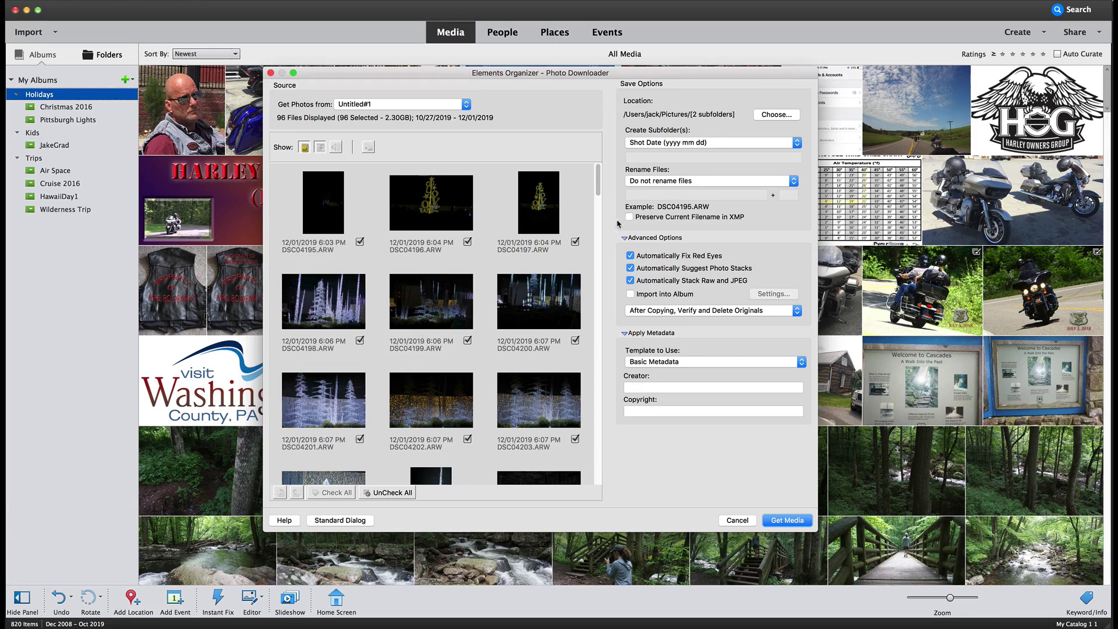
click(350, 520)
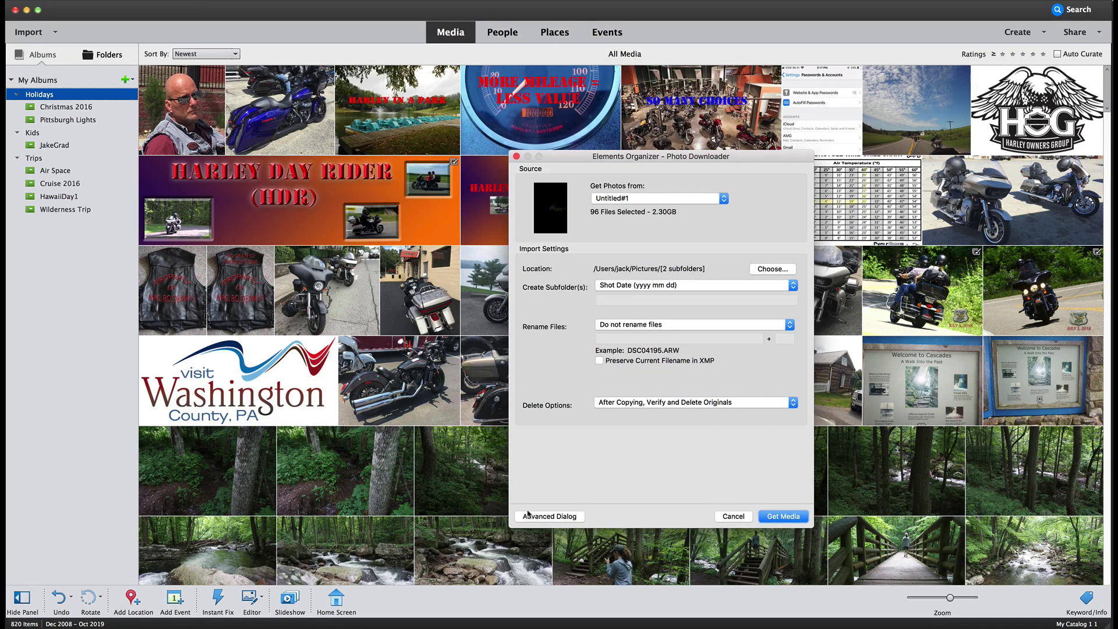
click(535, 517)
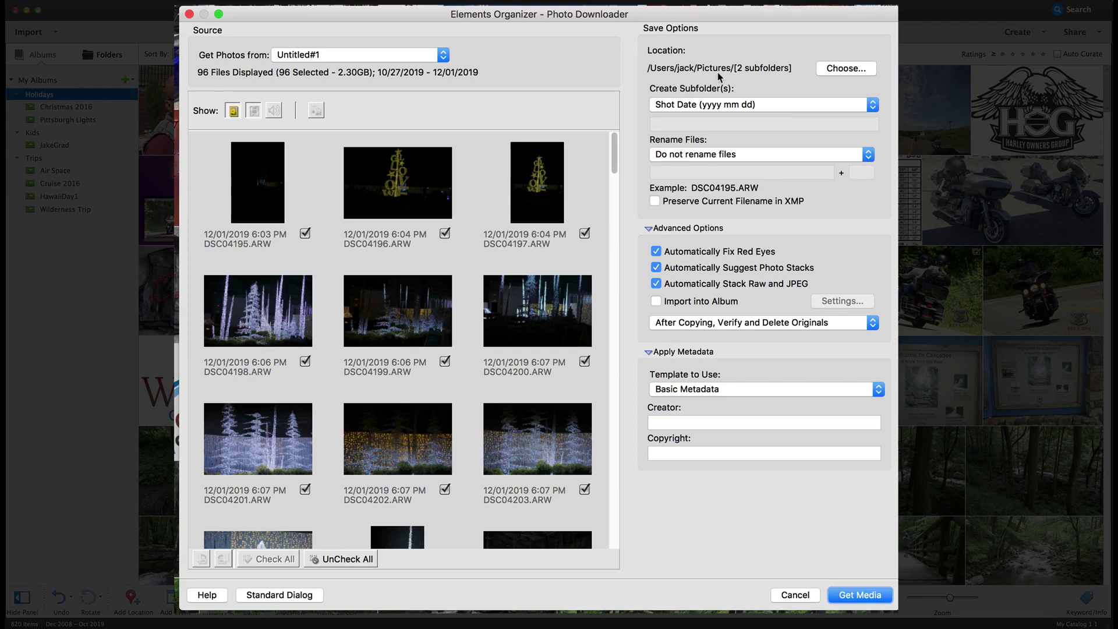
- Make a new PittsburghLights folder under Pictures and set it as the save location
click(835, 70)
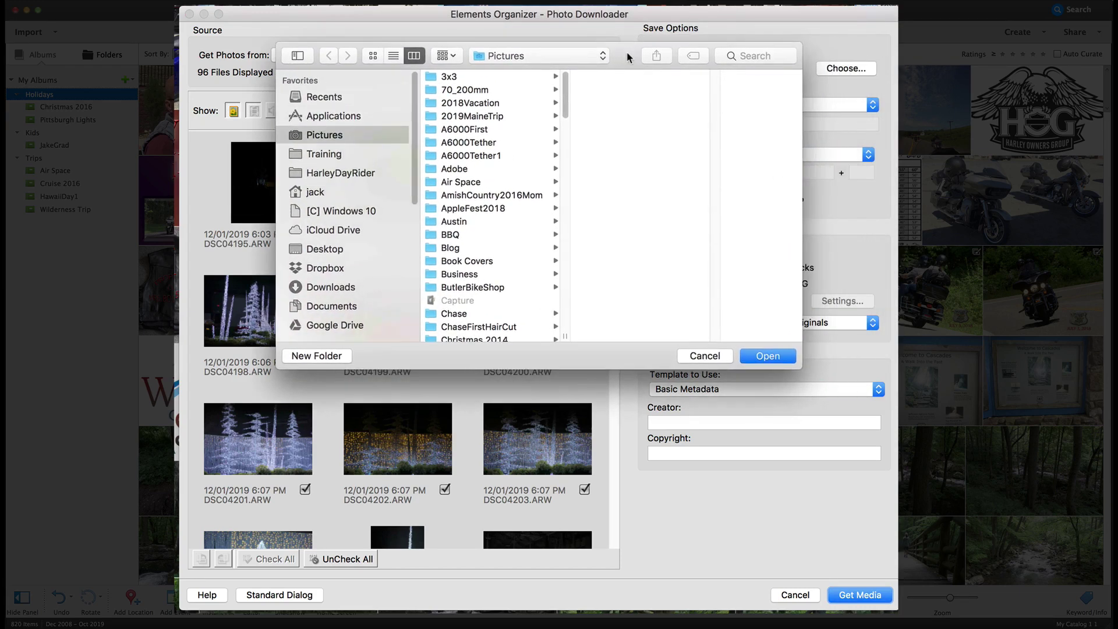
click(323, 355)
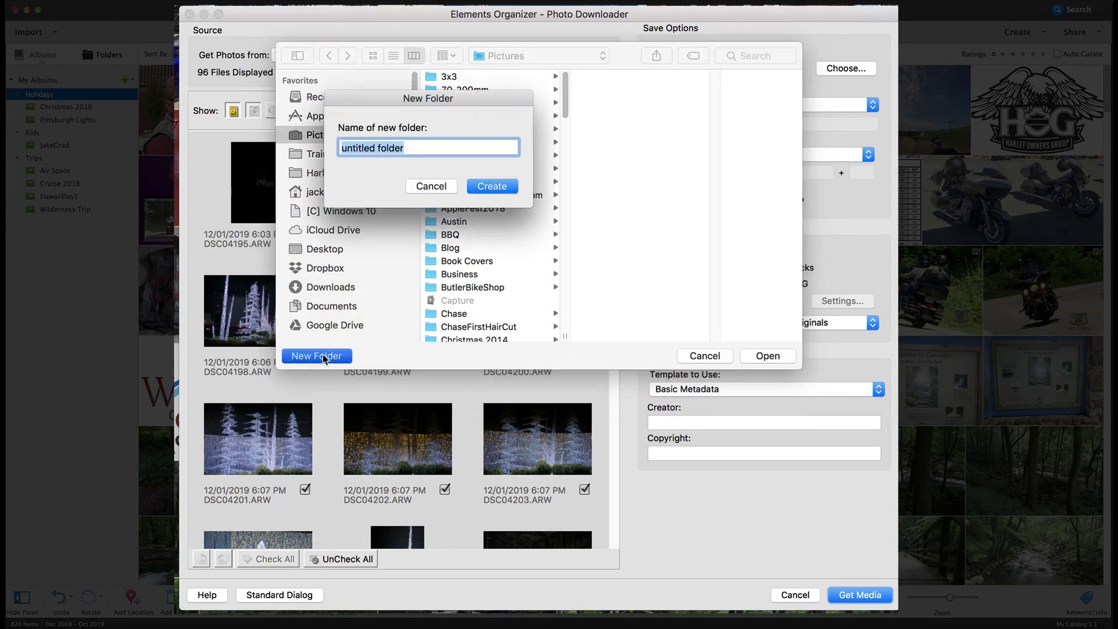
text(Pittsbur)
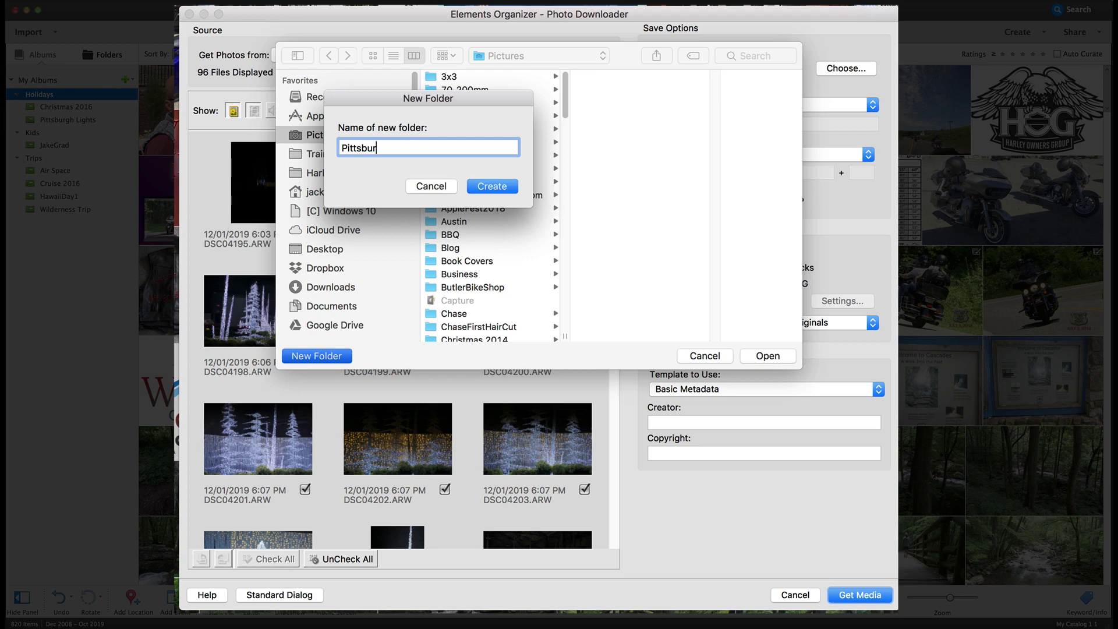
text(ghLights)
click(490, 187)
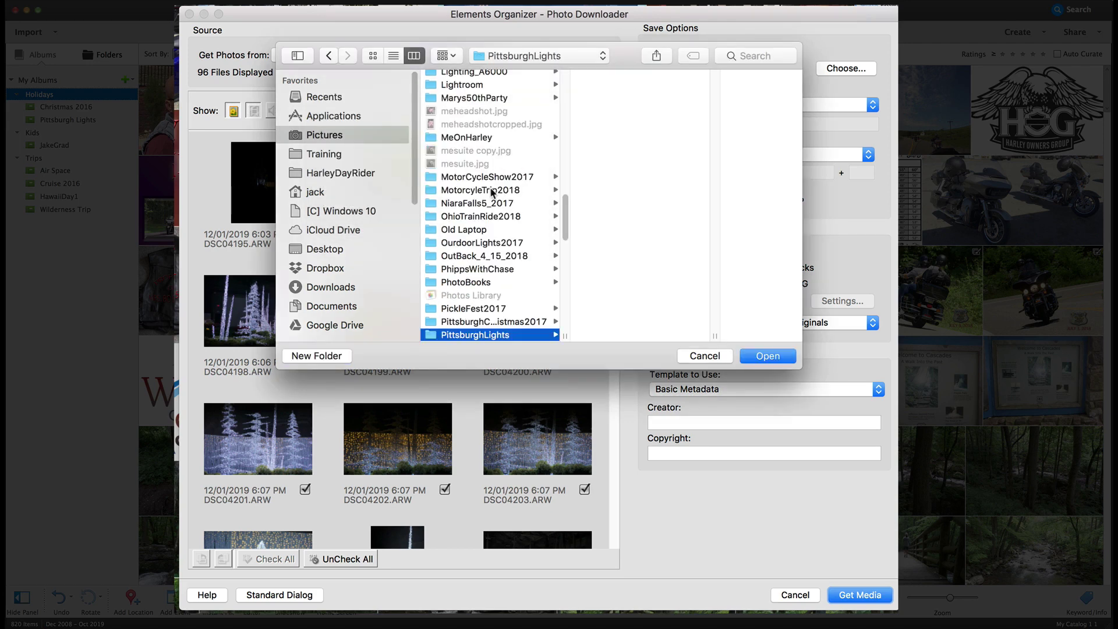
click(760, 357)
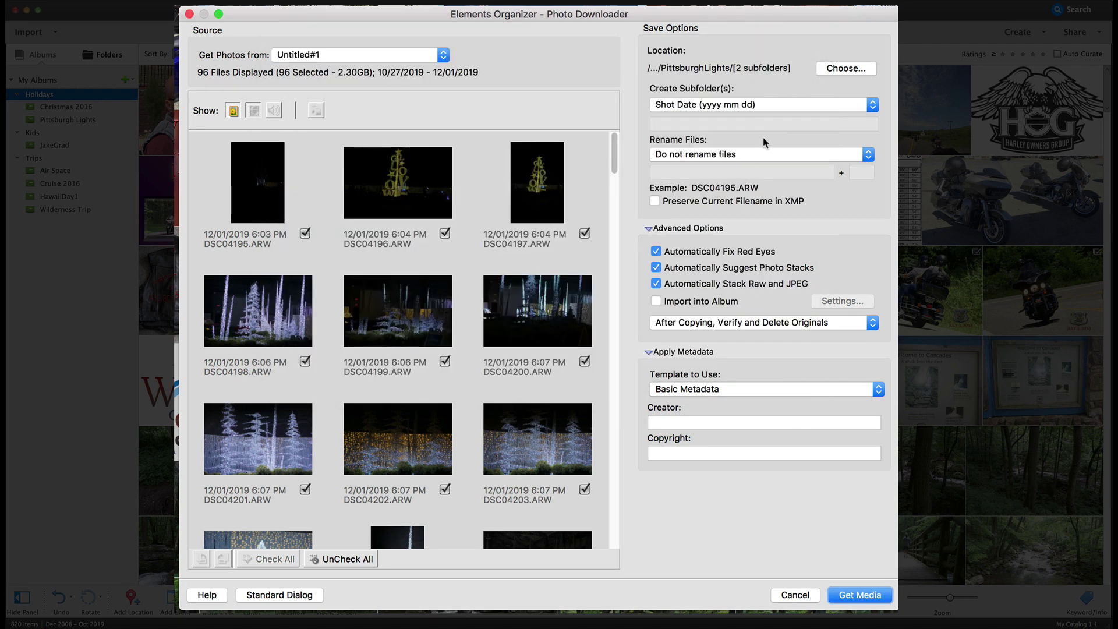
- Set subfolders to None, keep original file names, and uncheck red-eye fixing and Raw/JPEG stacking
click(871, 105)
click(841, 70)
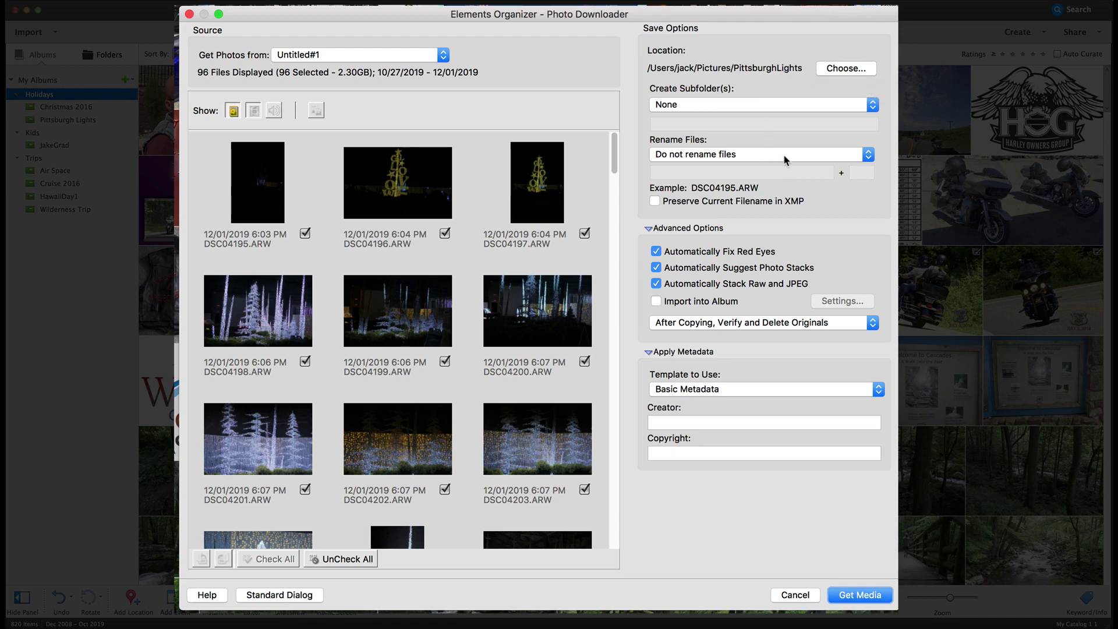
click(867, 160)
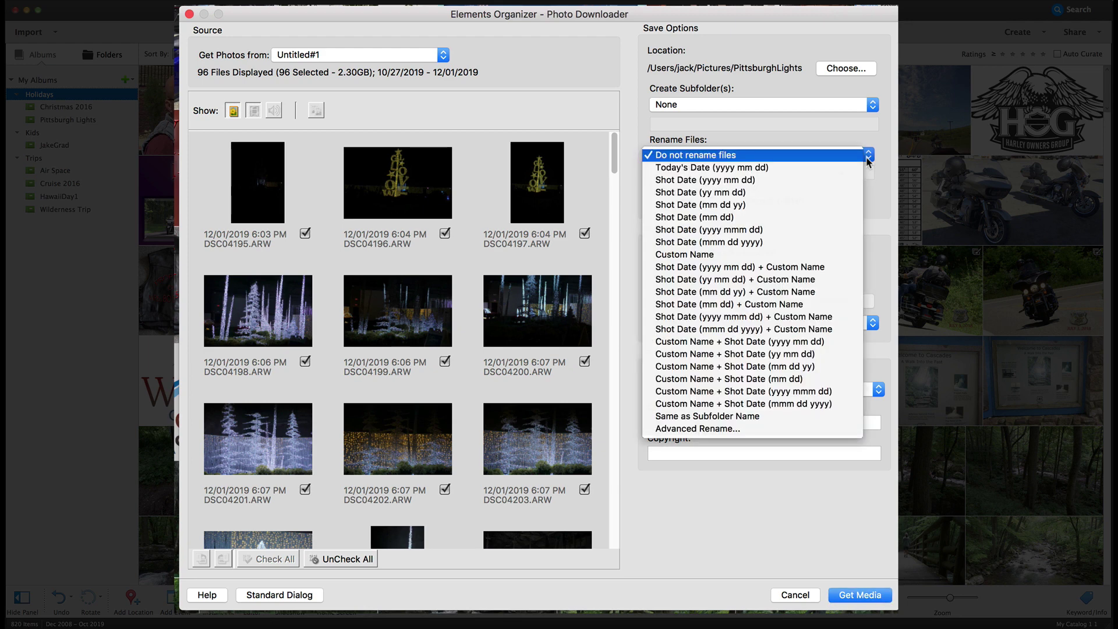
click(867, 158)
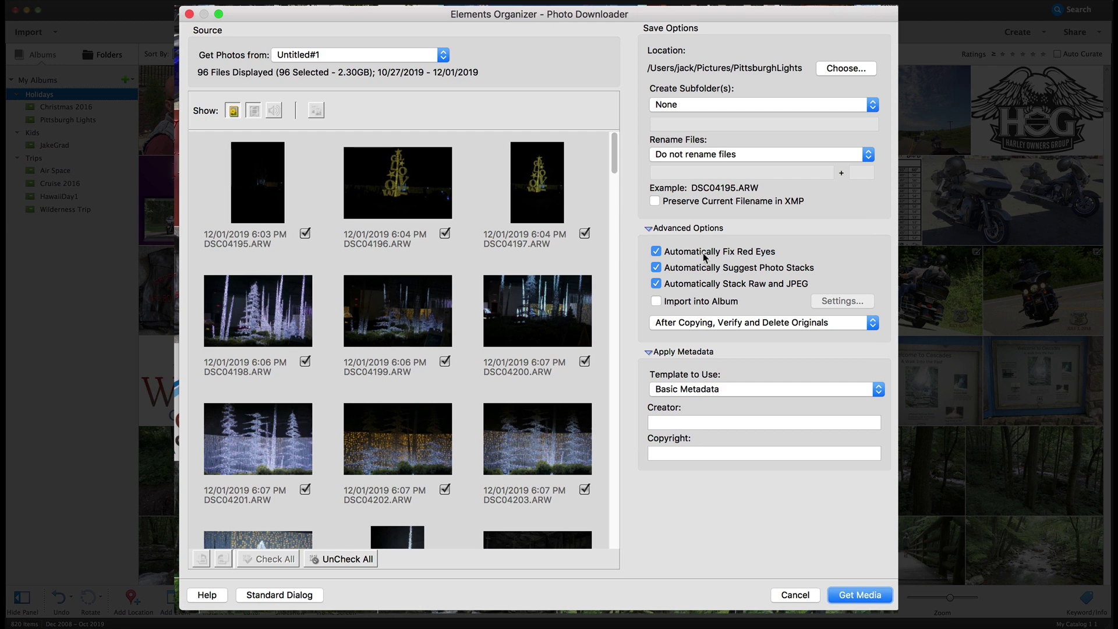
click(657, 254)
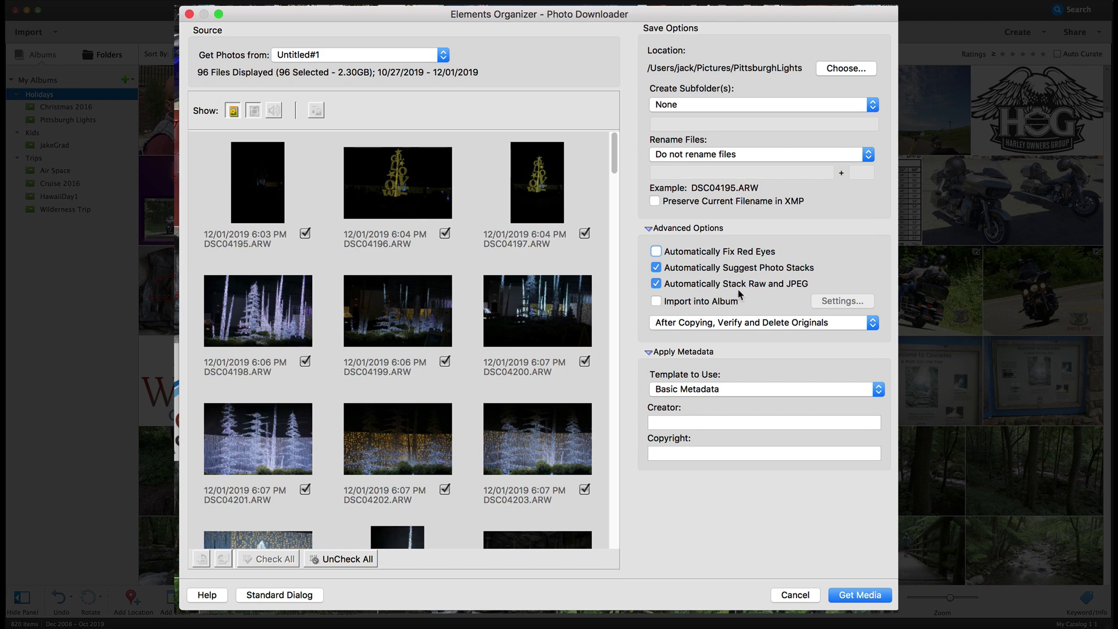
click(656, 284)
- Import into the Pittsburgh Lights album and set After Copying to Do Not Delete Originals
click(656, 301)
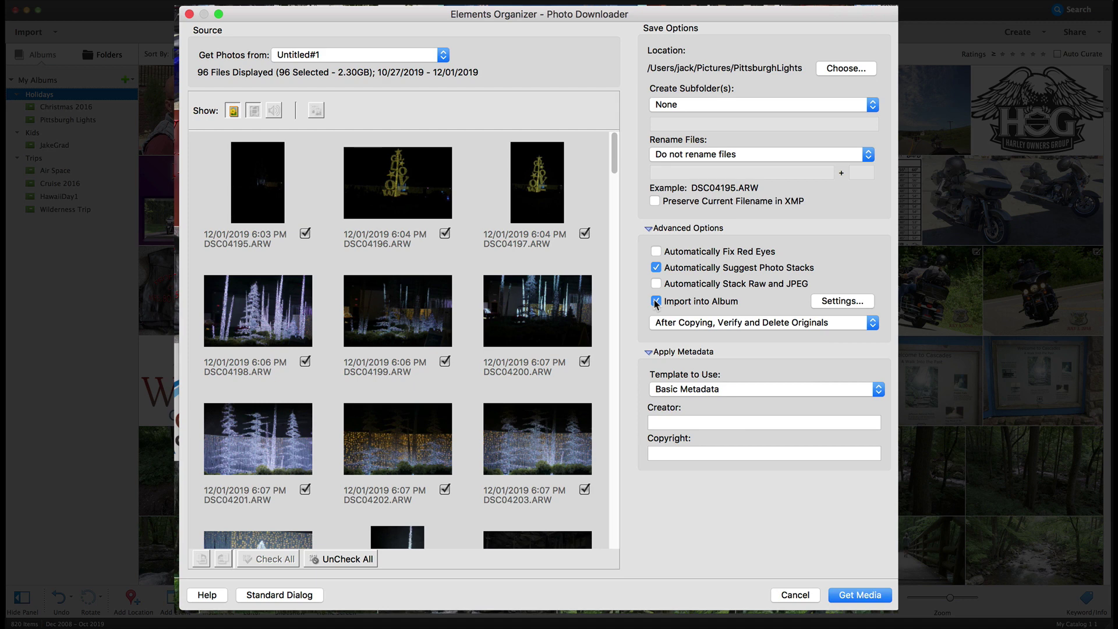
click(844, 301)
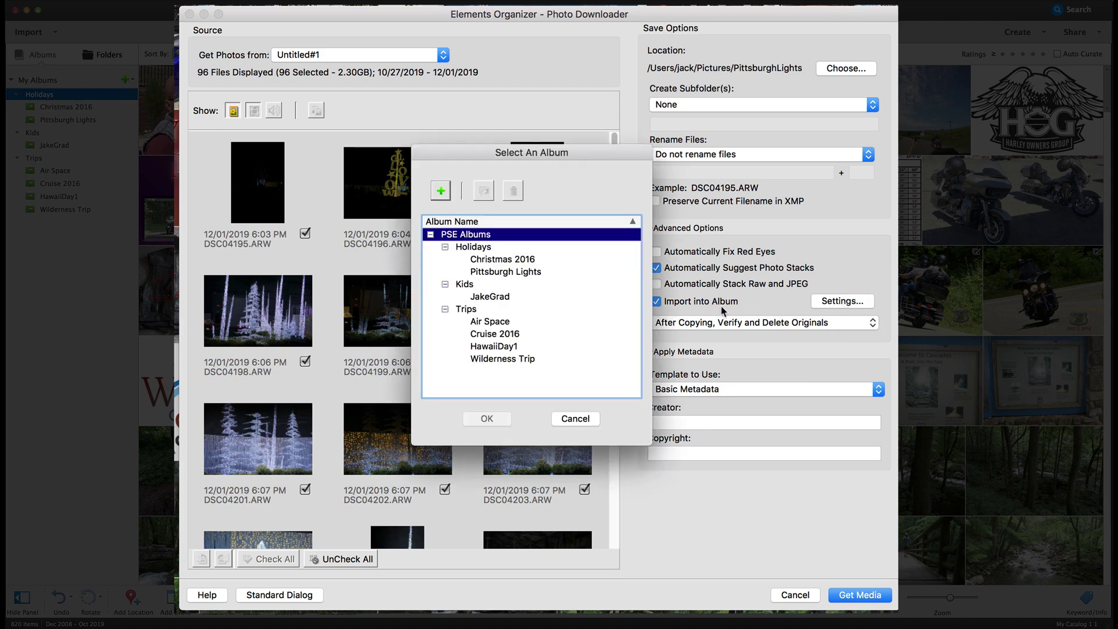
click(526, 278)
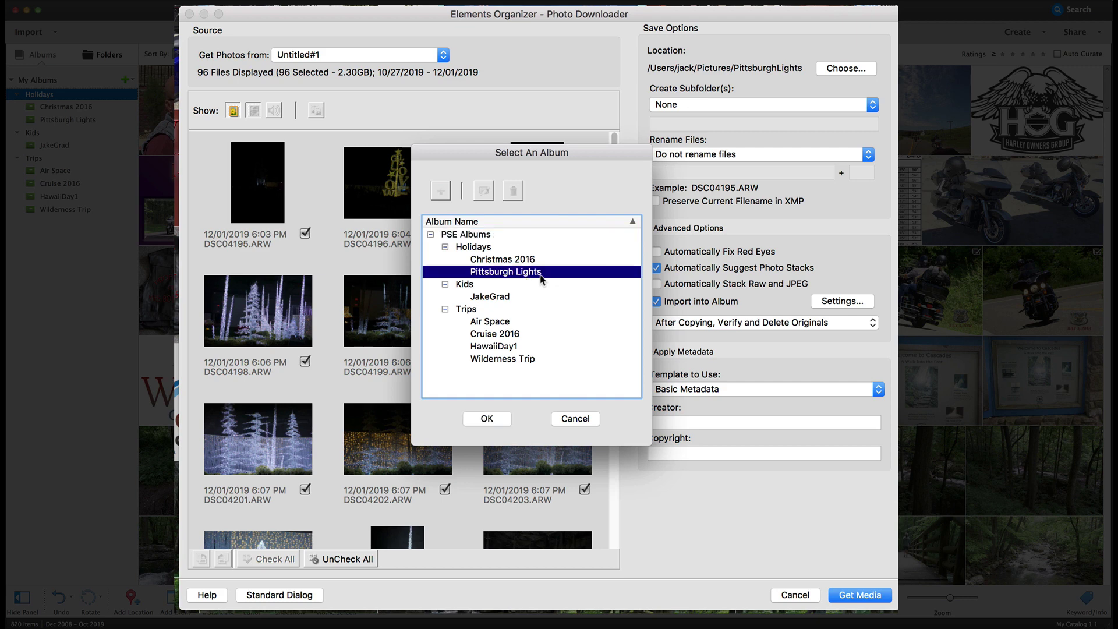
click(488, 419)
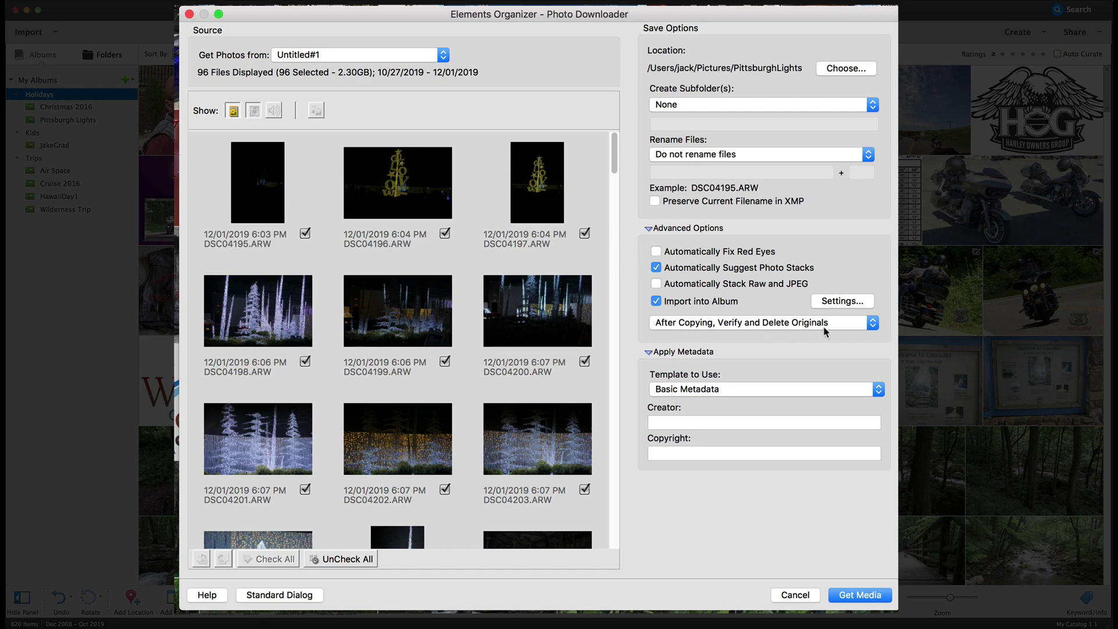
click(873, 325)
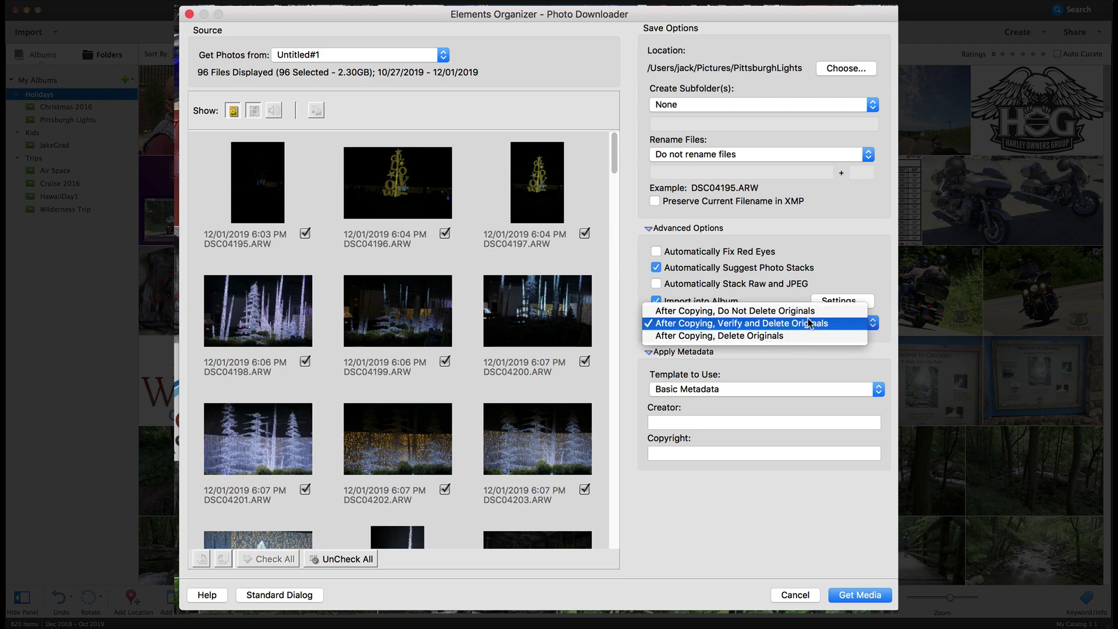
click(799, 314)
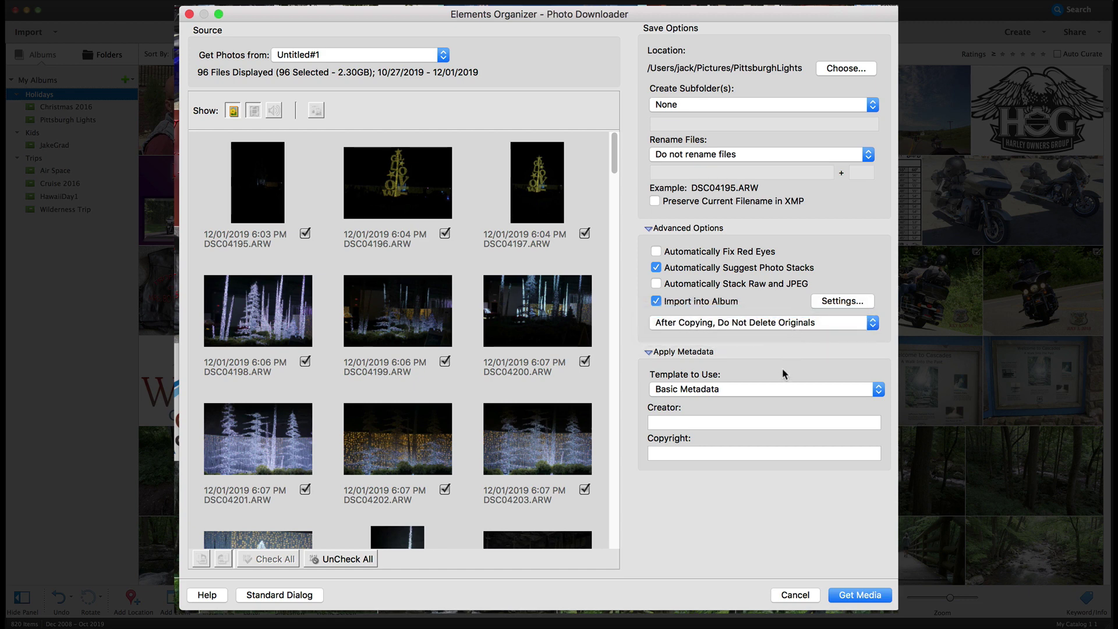
- Enter the photographer's name as Creator and Copyright, then Get Media for the 96 photos
click(719, 424)
text(Jack)
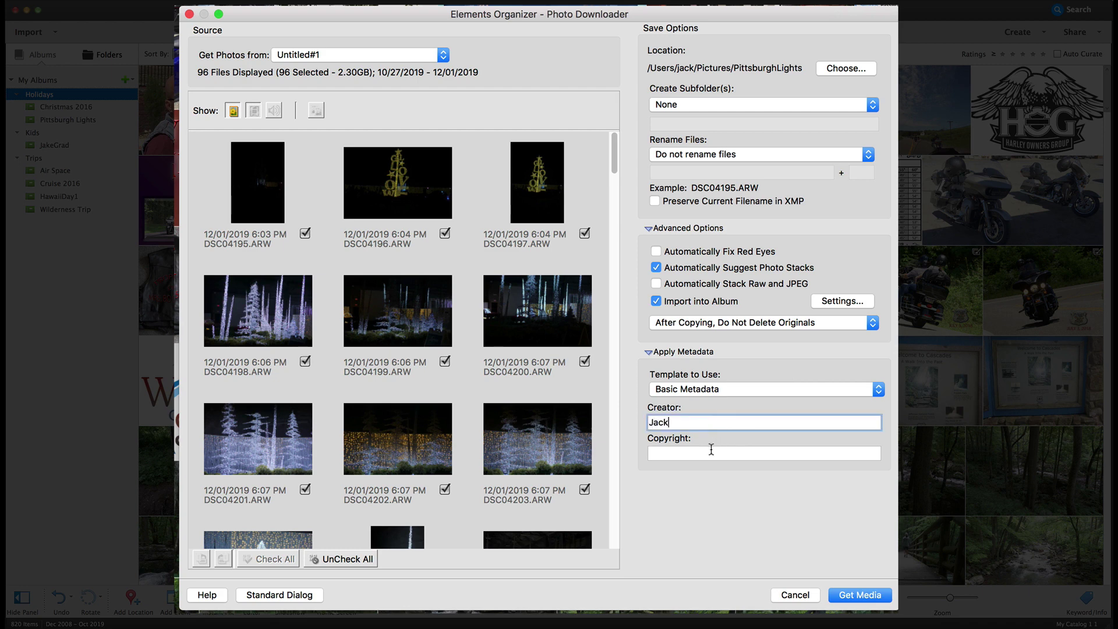
click(710, 454)
text(Jack)
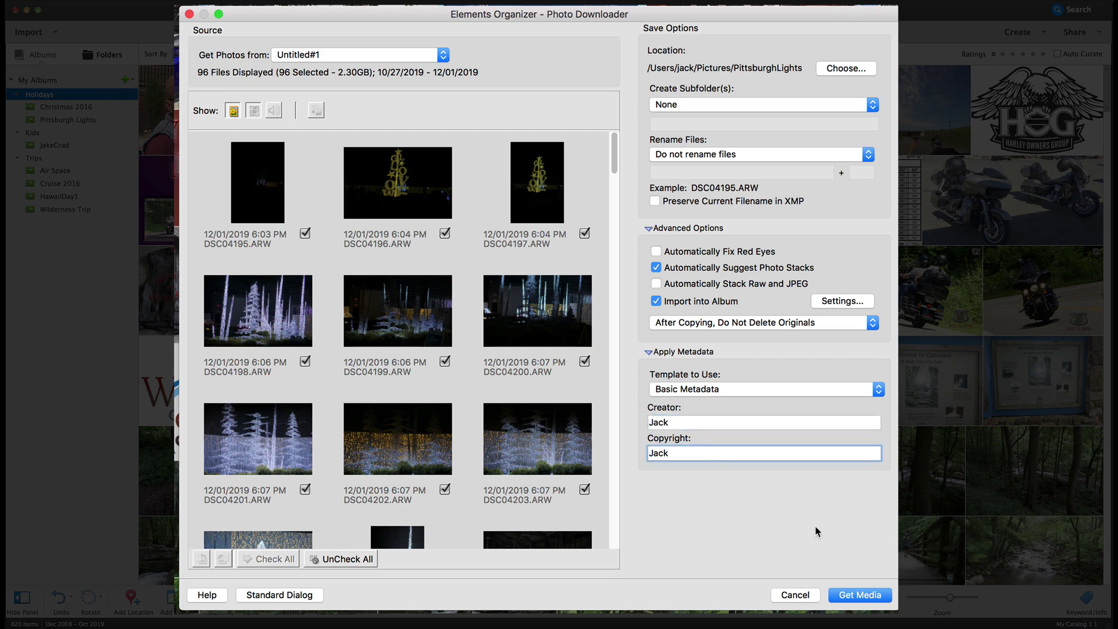
click(852, 598)
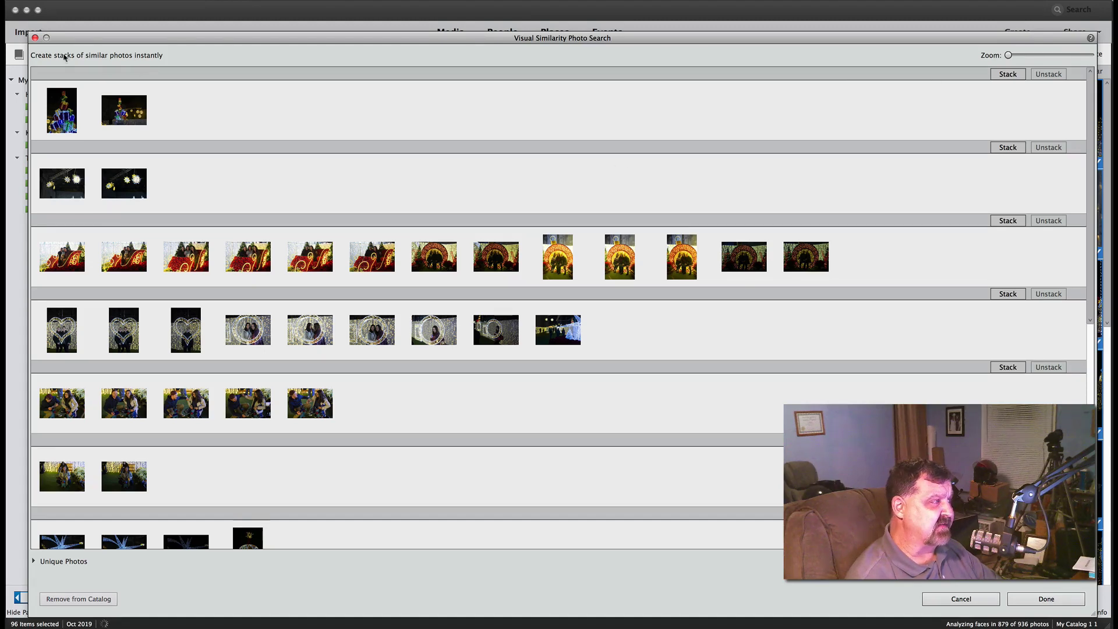
- Close the stack suggestions and scroll the Last Import grid back to the top
click(35, 37)
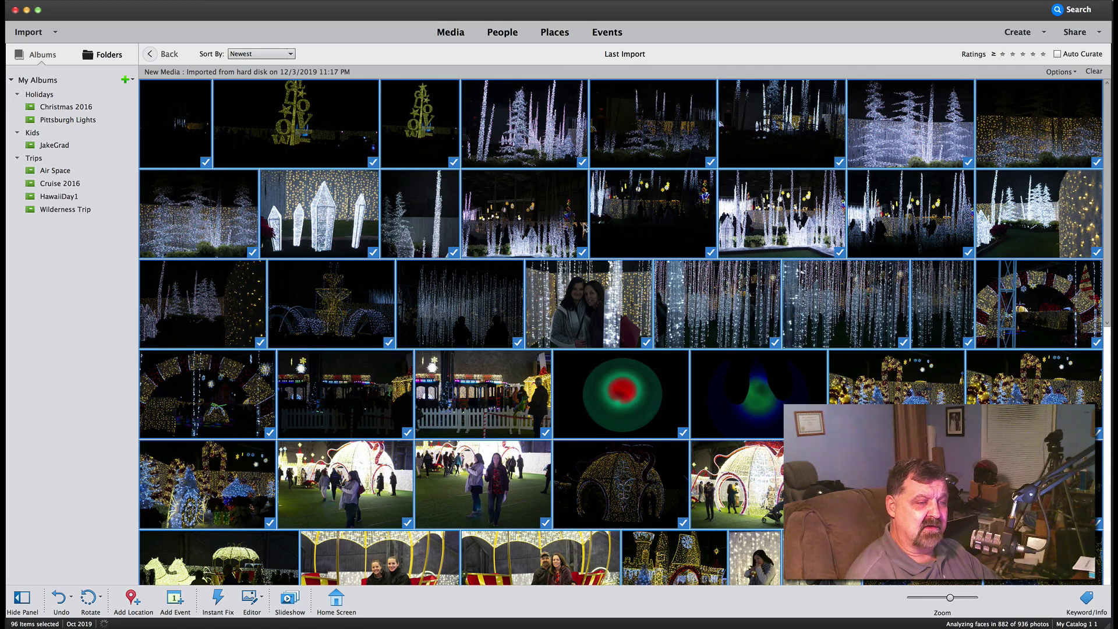
scroll(771, 231, down, 10)
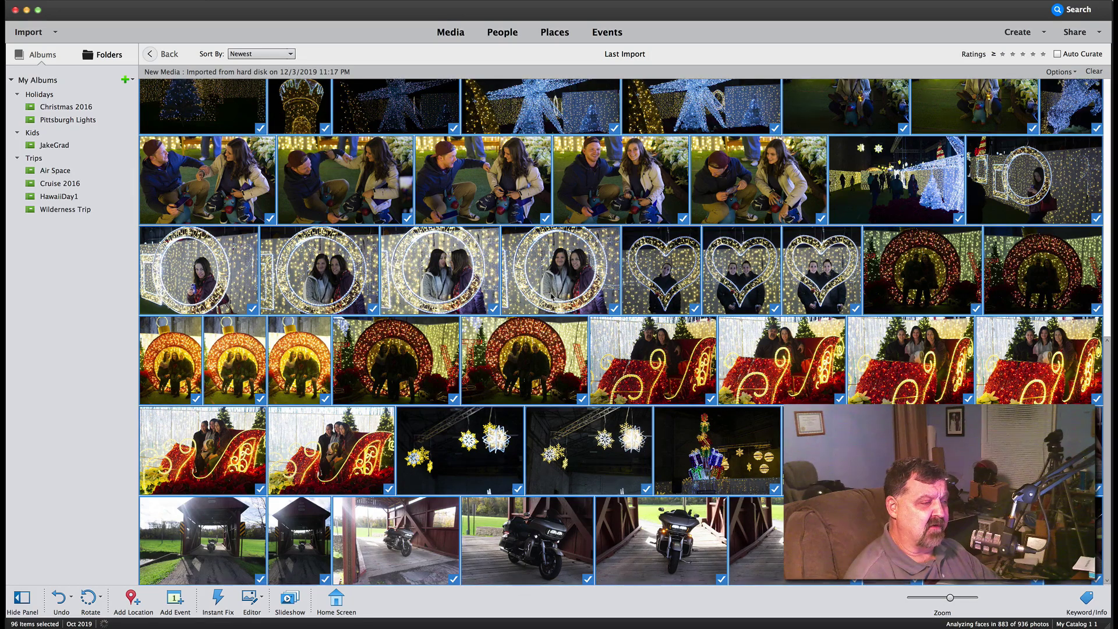
scroll(552, 296, up, 10)
scroll(552, 296, down, 10)
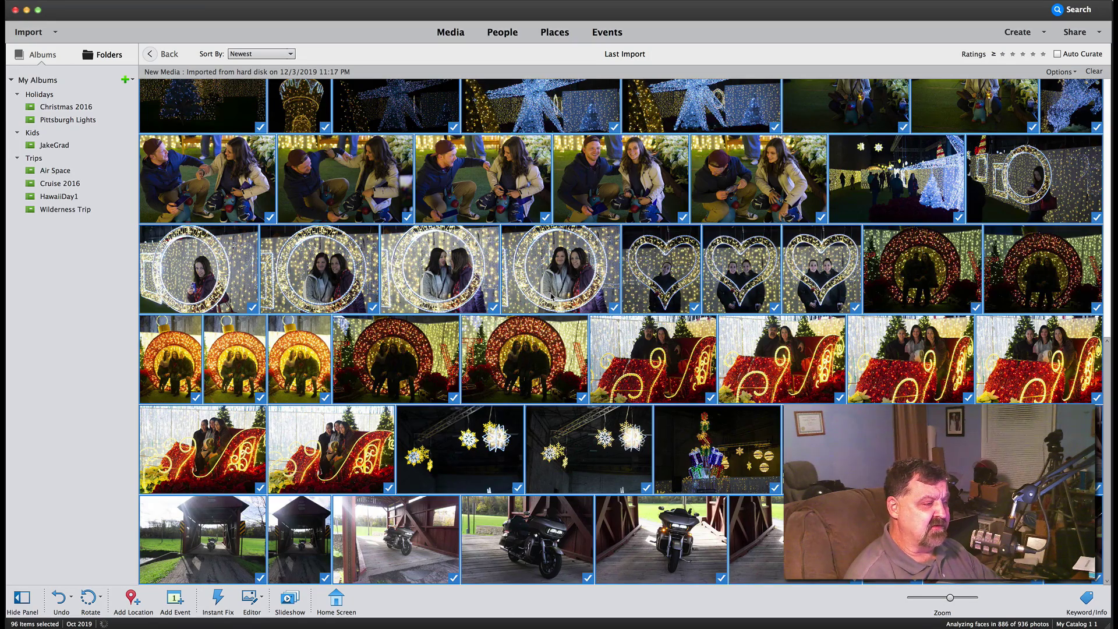
scroll(552, 296, up, 5)
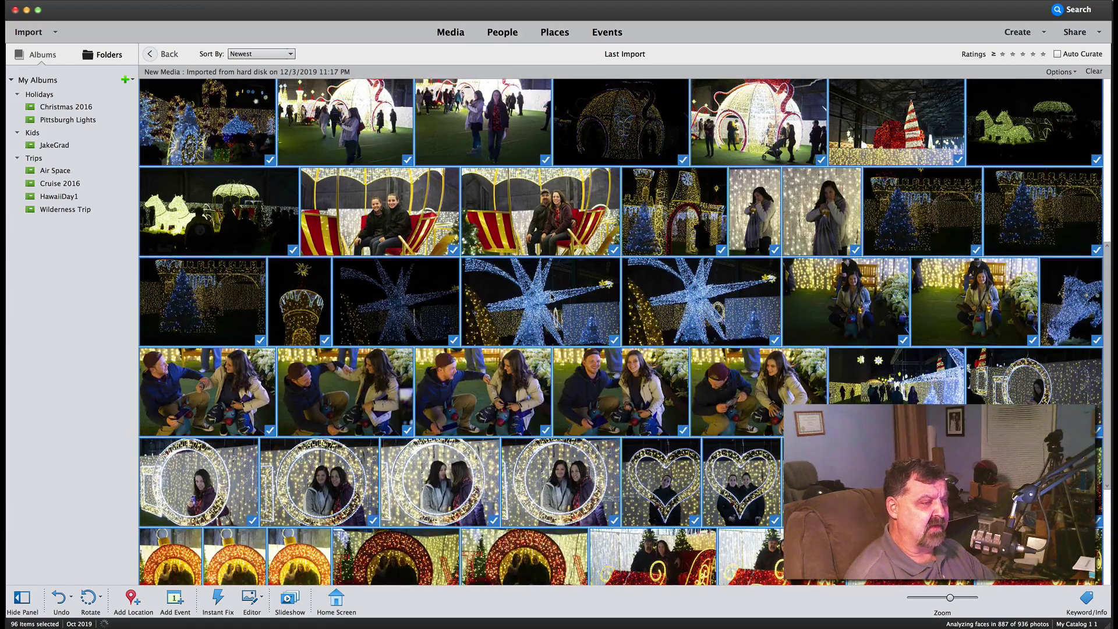
scroll(552, 295, up, 10)
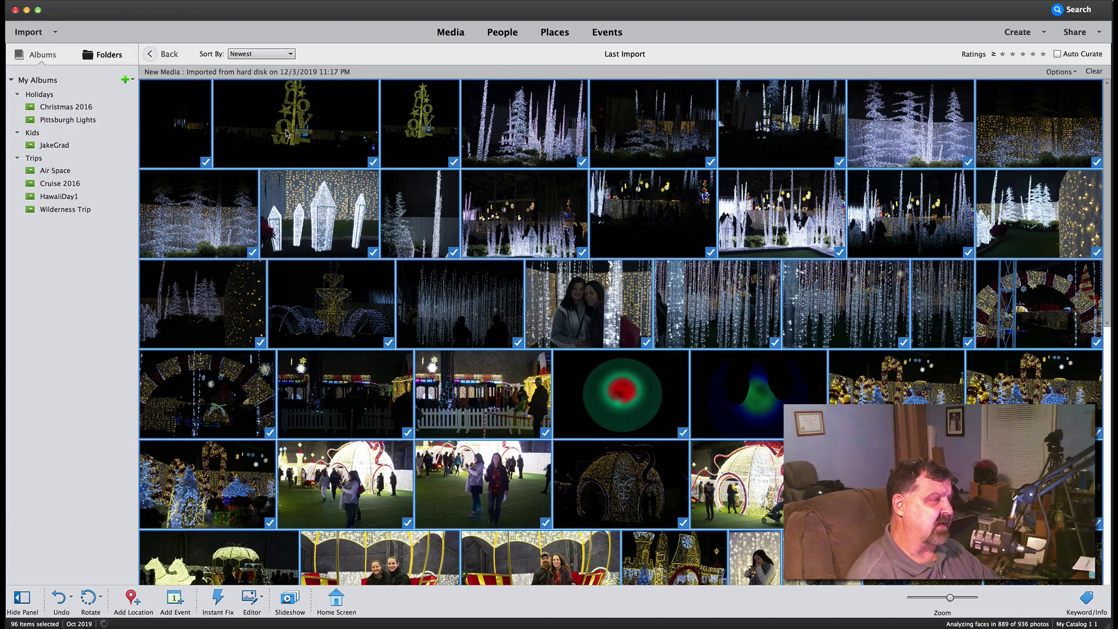
scroll(287, 133, down, 1)
scroll(287, 133, up, 2)
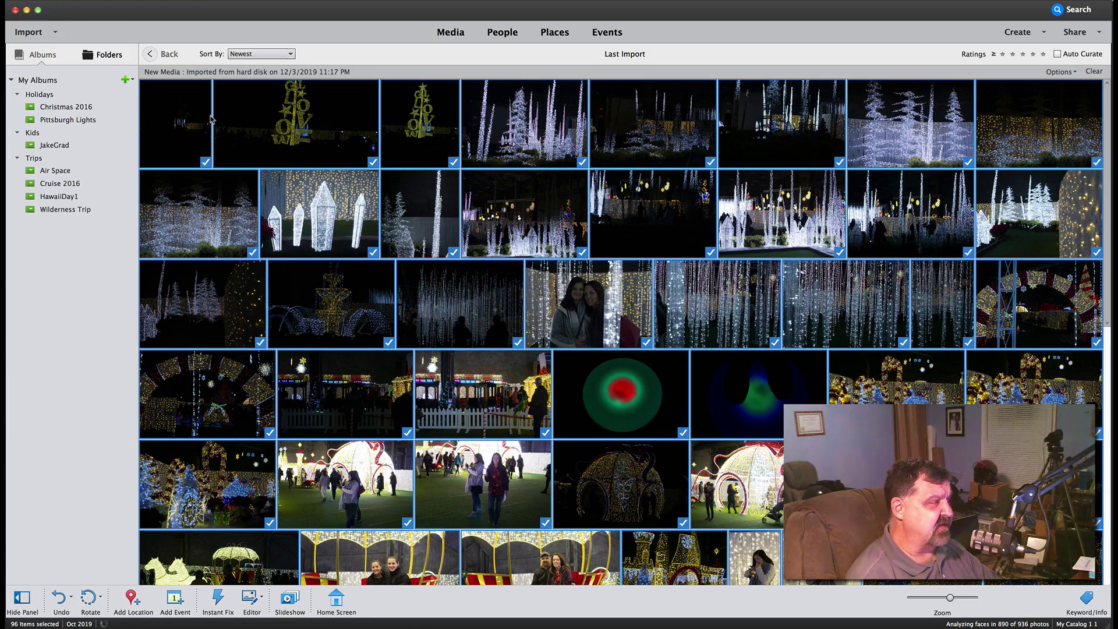
- Show the Pittsburgh Lights album's 96 photos and open the ninth one full-size
click(80, 107)
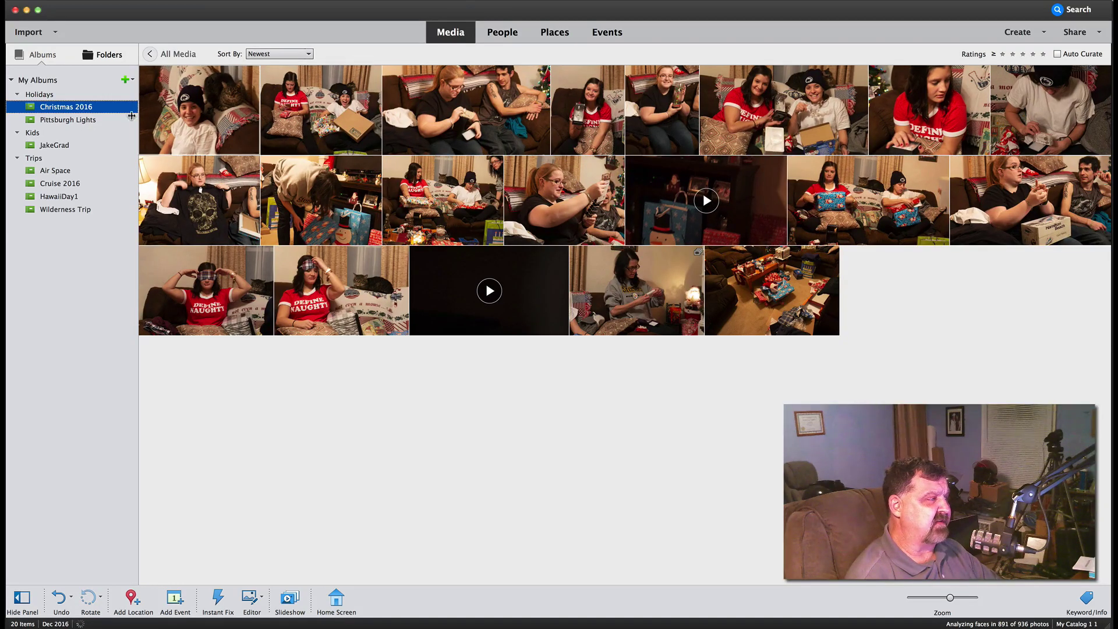
click(90, 120)
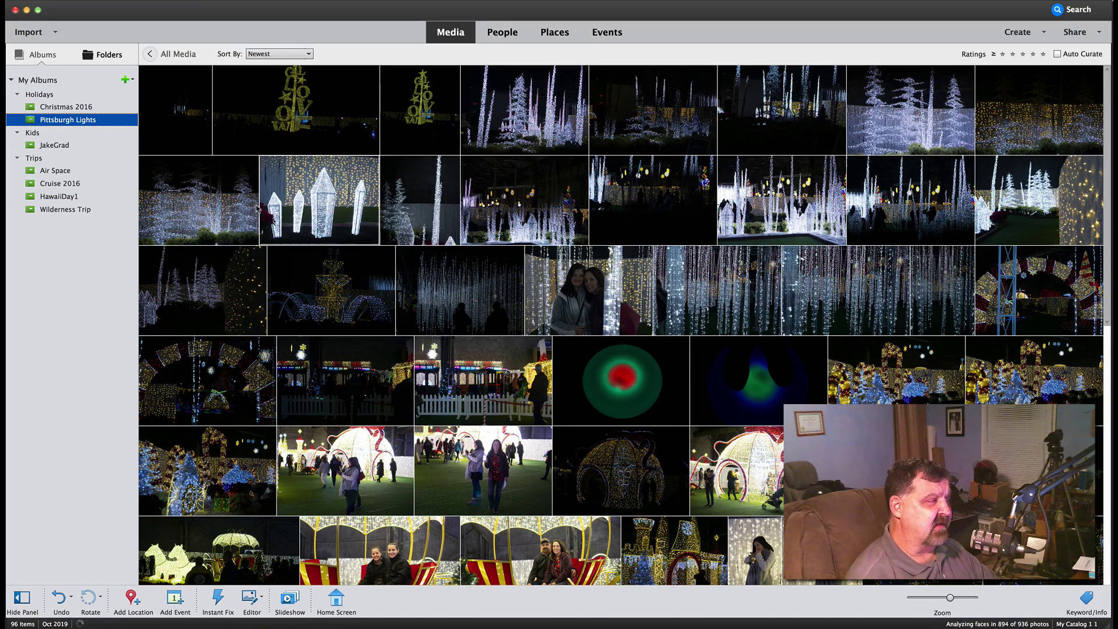
double_click(203, 208)
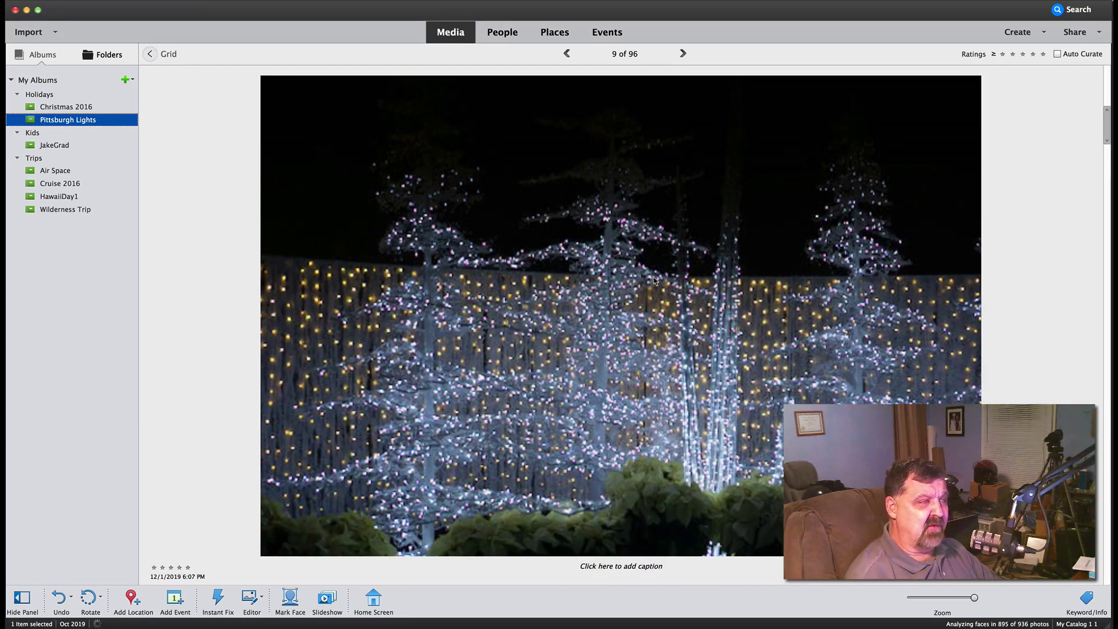
- Step through the album from photo 10 to photo 31 of 96
click(683, 54)
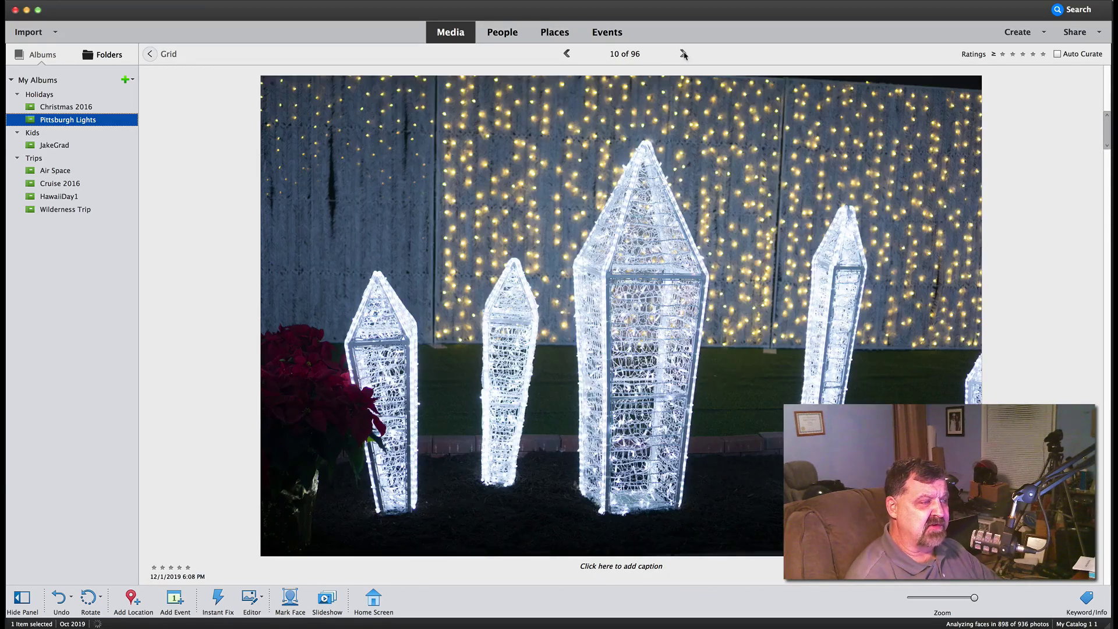
click(683, 53)
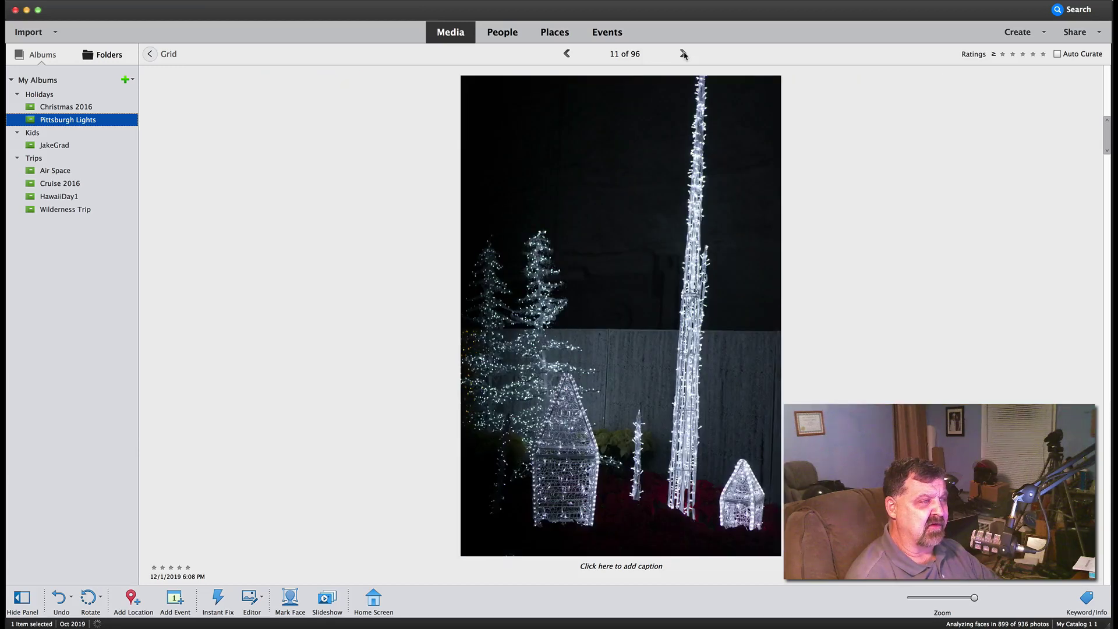
click(683, 53)
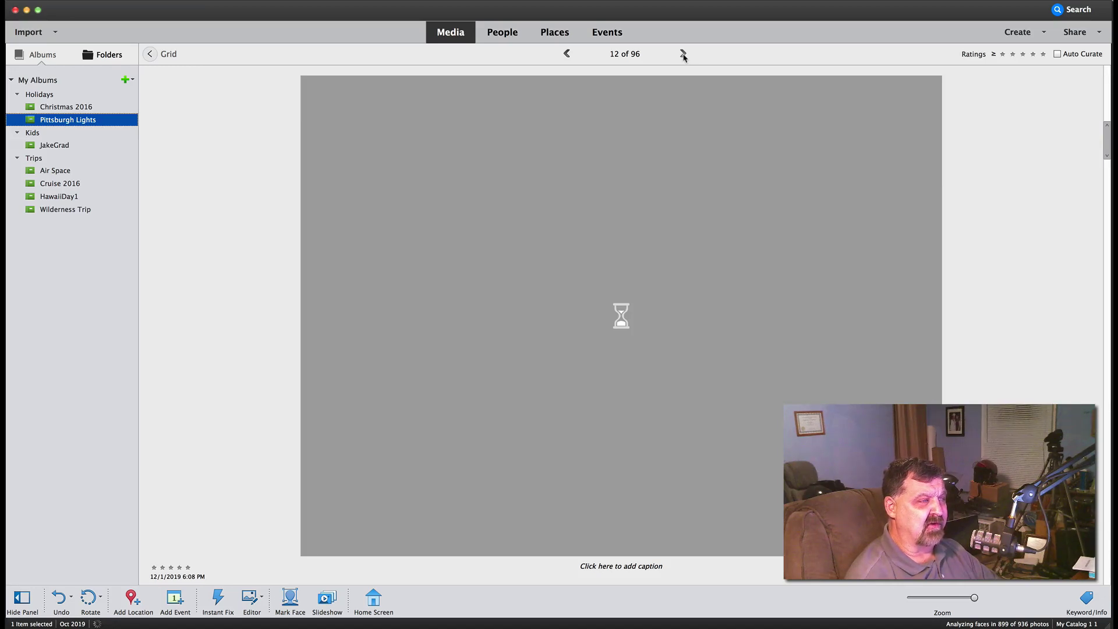
click(683, 53)
click(683, 53)
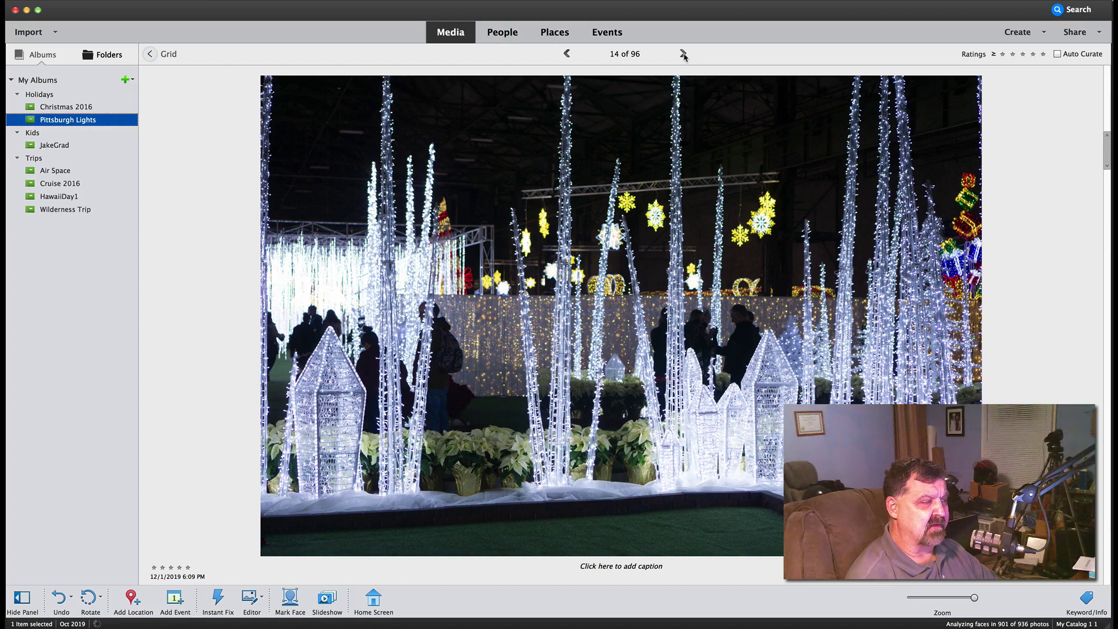
click(683, 53)
click(684, 54)
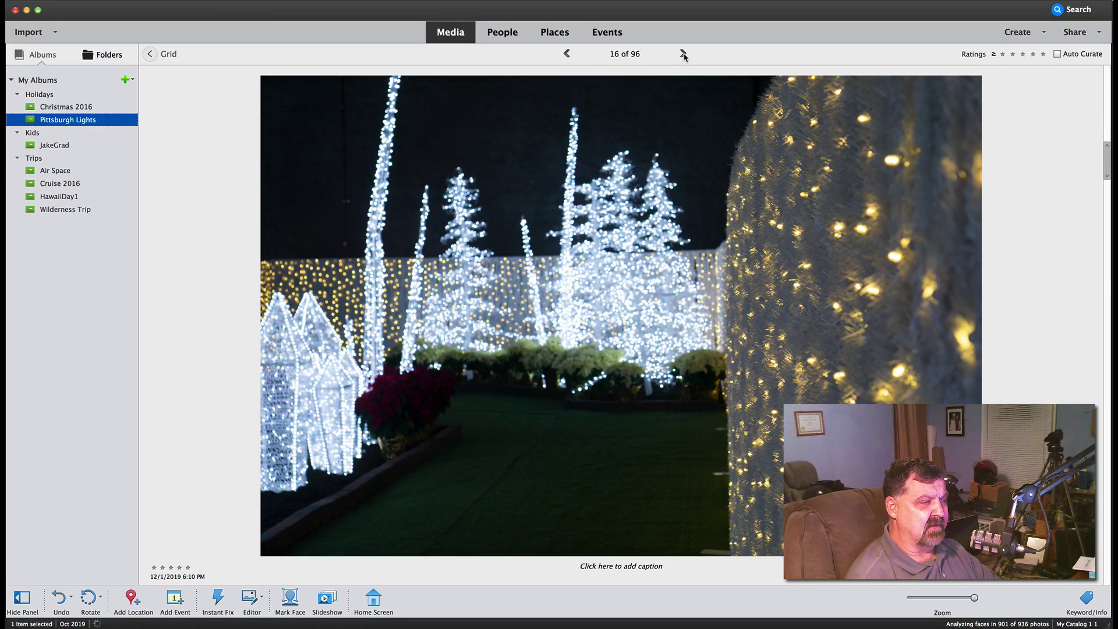
click(684, 53)
click(683, 54)
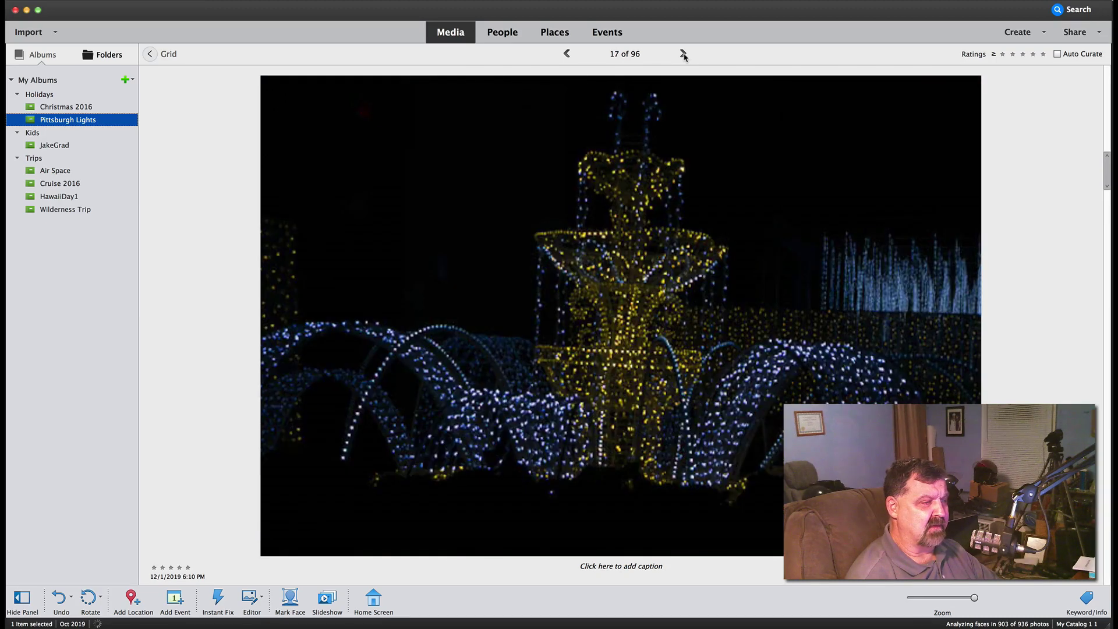
click(683, 53)
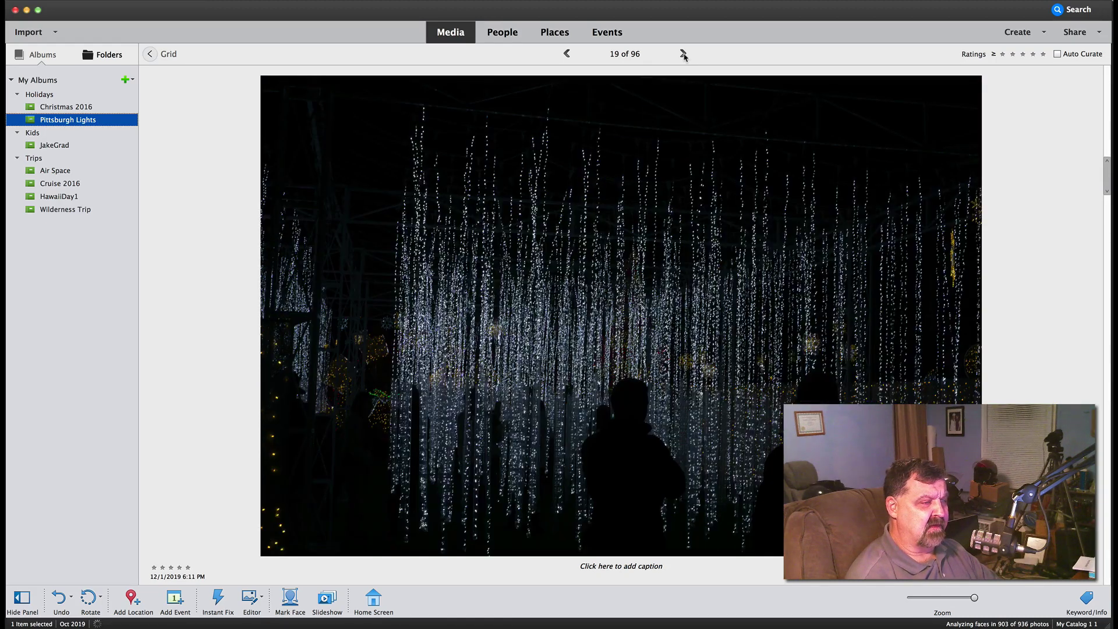
click(684, 53)
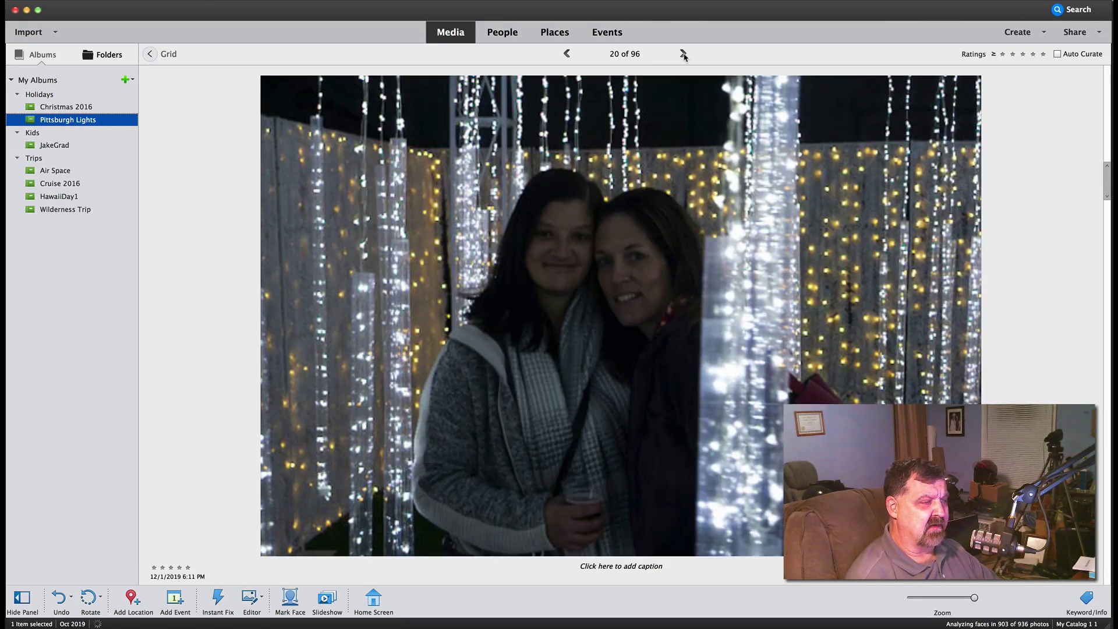
click(684, 53)
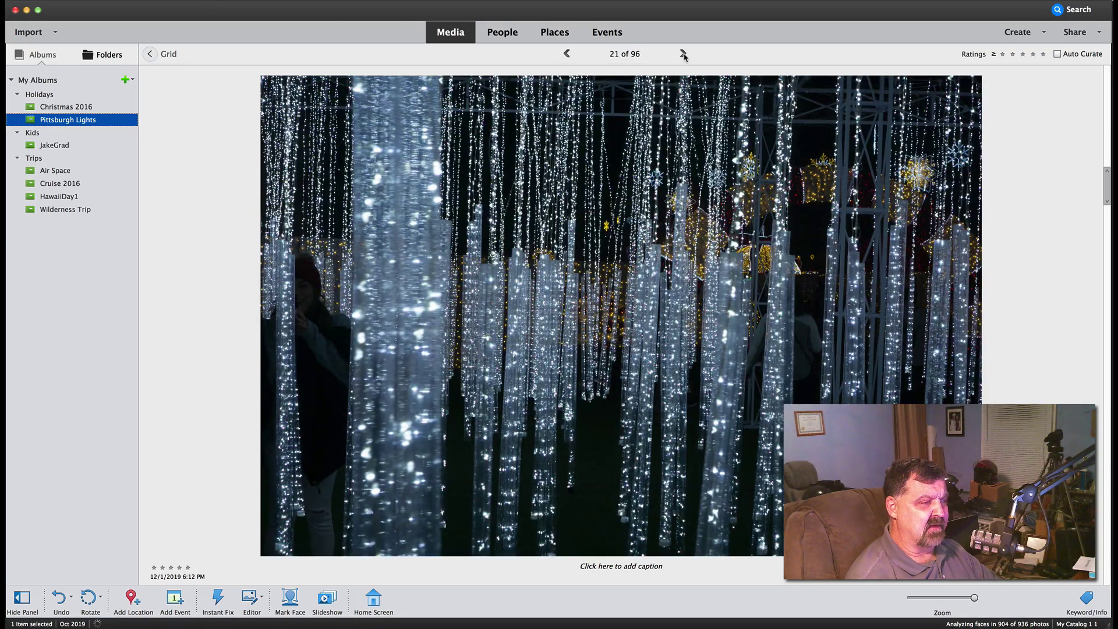
click(683, 53)
click(684, 54)
click(684, 54)
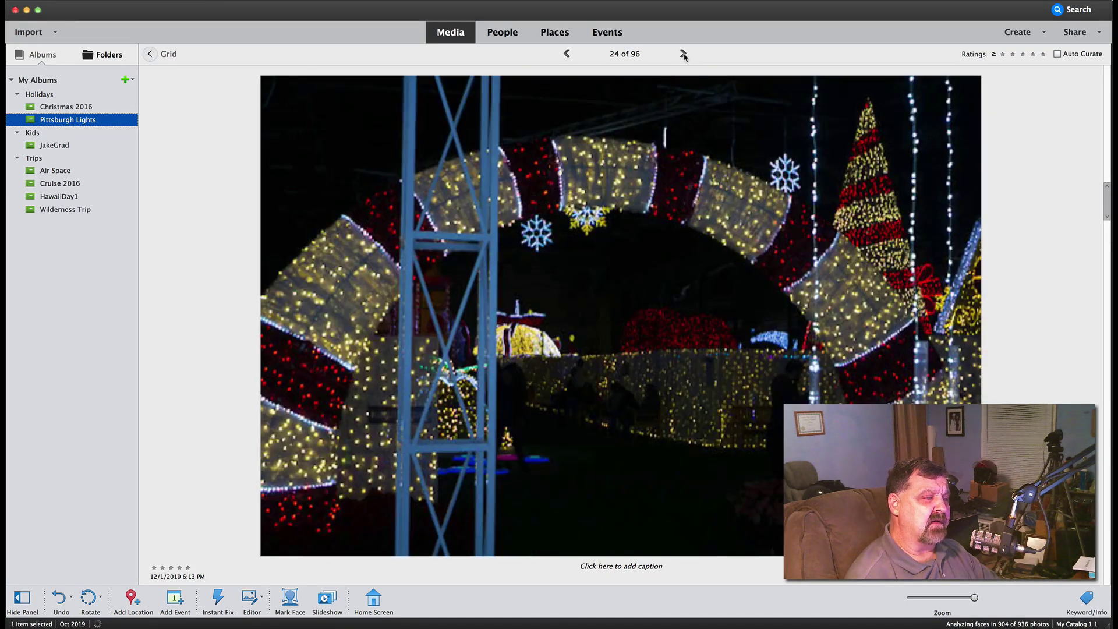
click(684, 54)
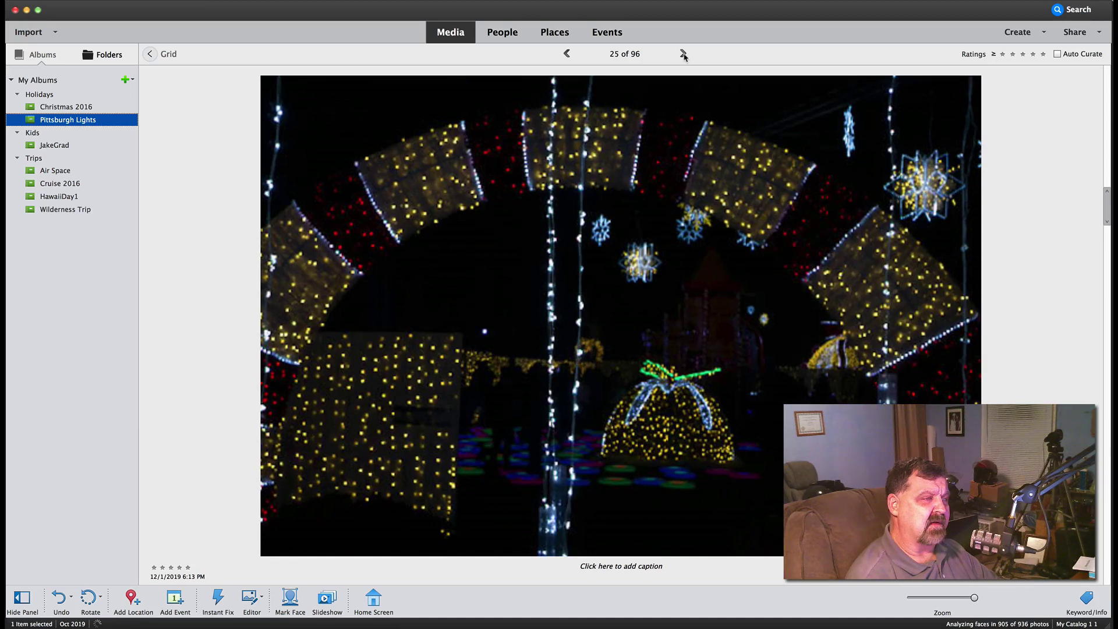
click(683, 54)
click(684, 54)
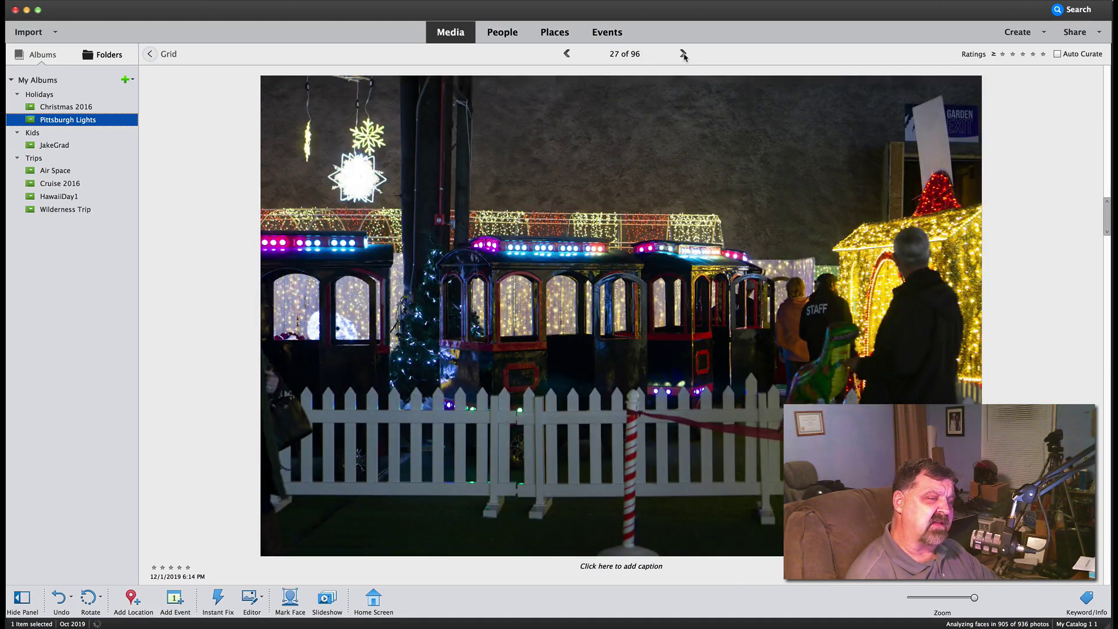
click(684, 54)
click(684, 53)
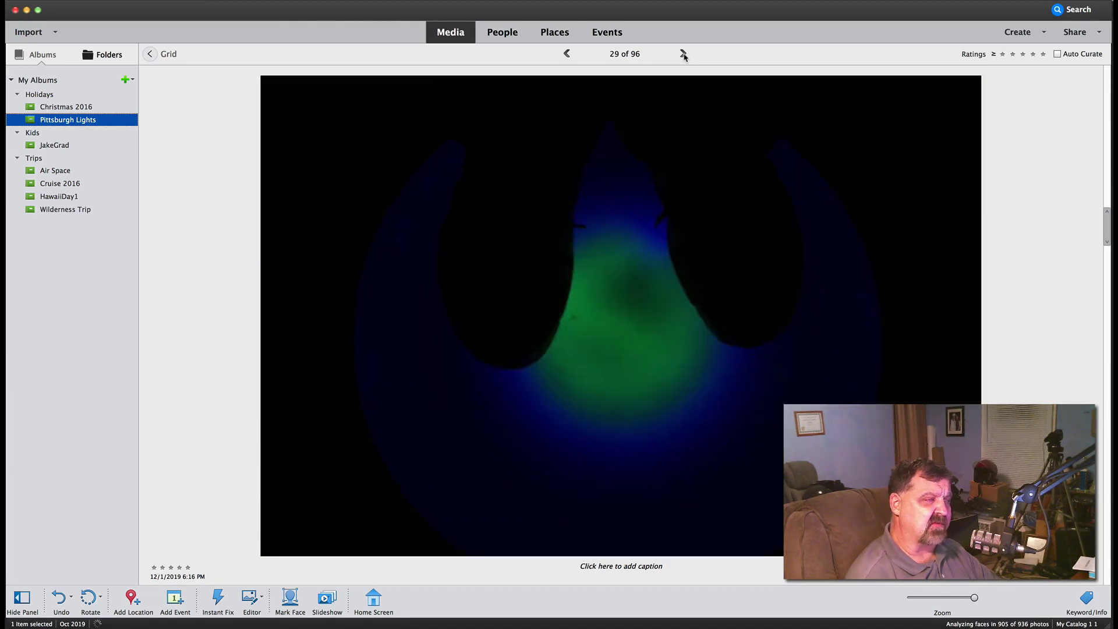
click(683, 54)
click(683, 54)
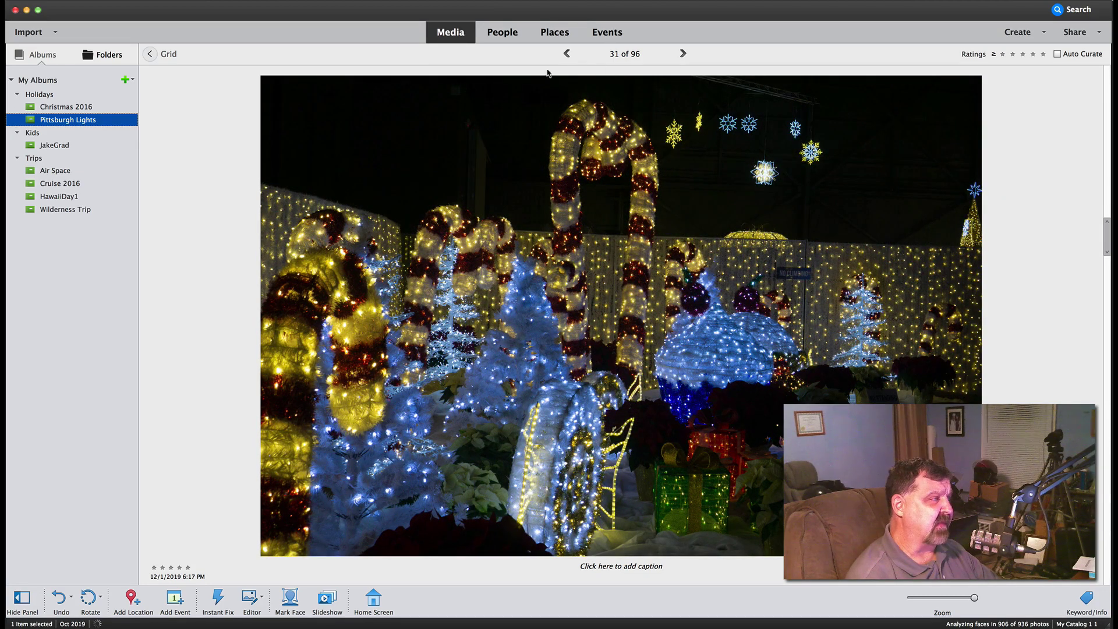
click(149, 54)
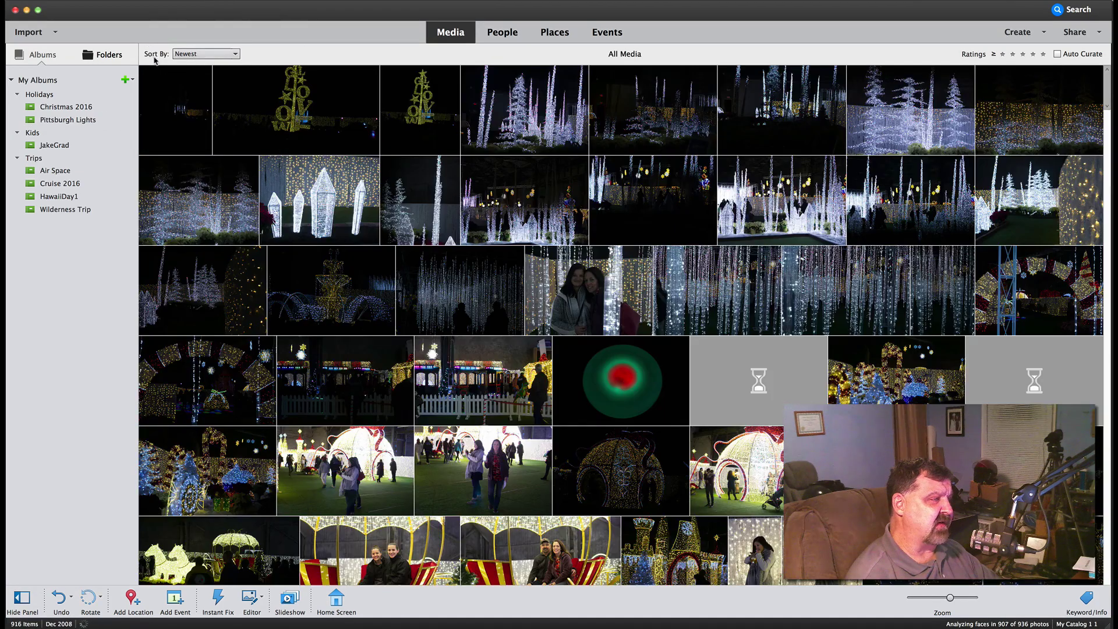